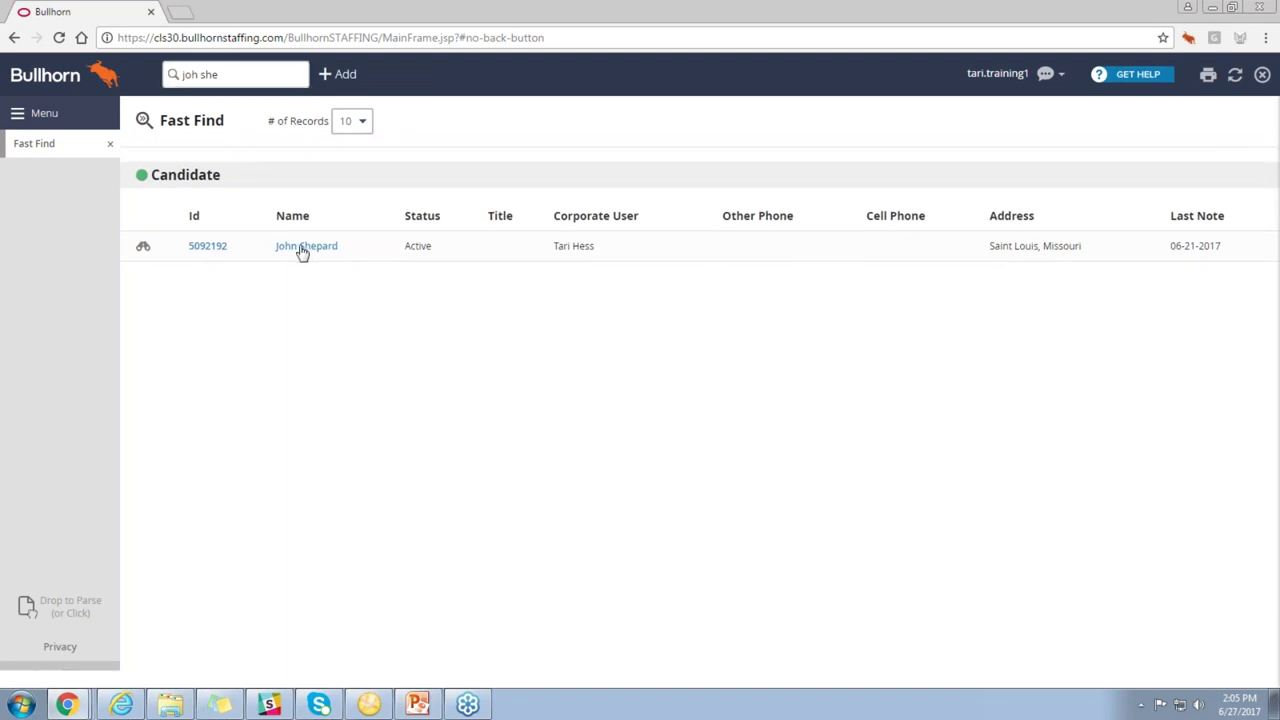
- Open the found candidate's record and review the related appointments in the candidate's activity
left_click(300, 249)
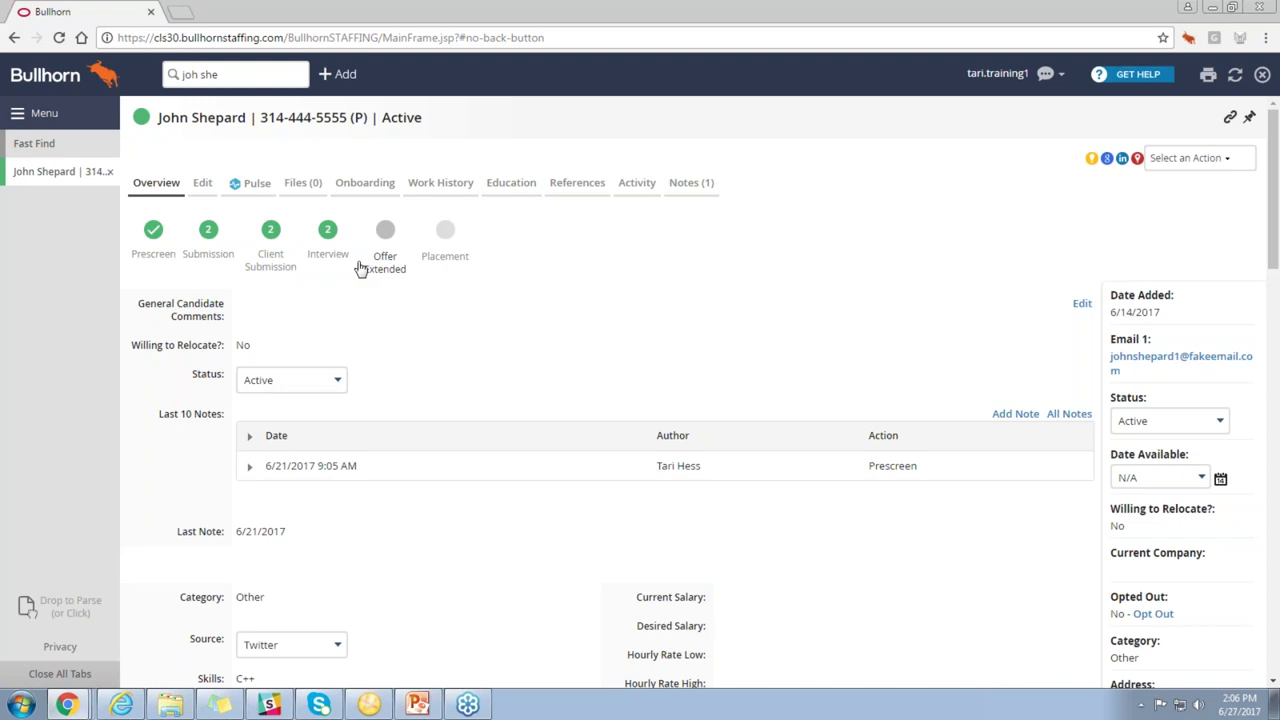
left_click(634, 186)
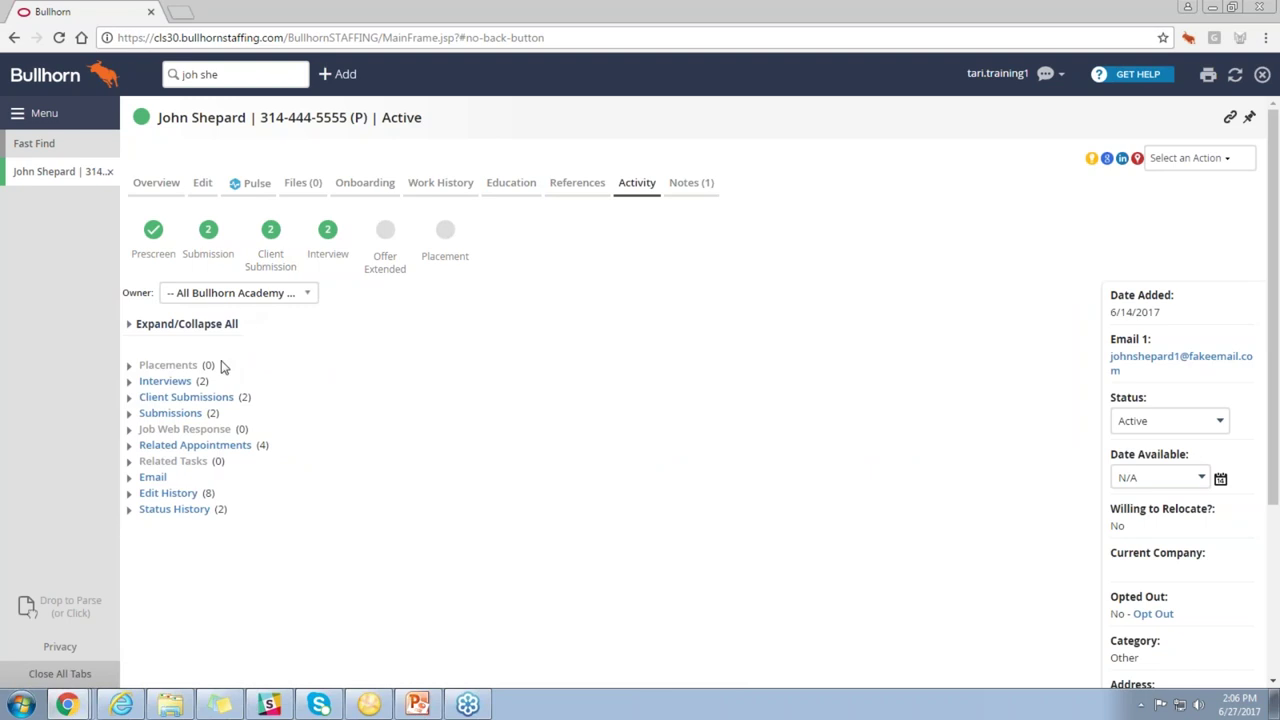
left_click(128, 450)
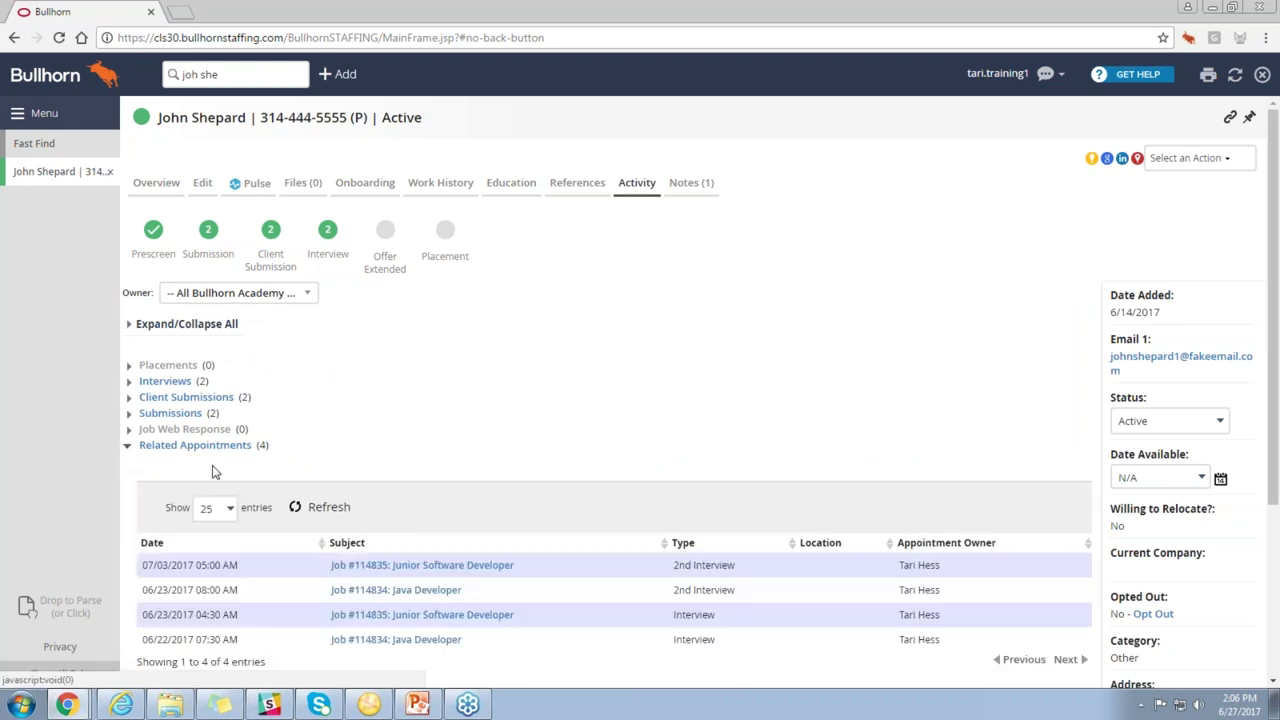
scroll(281, 552, "down", 2)
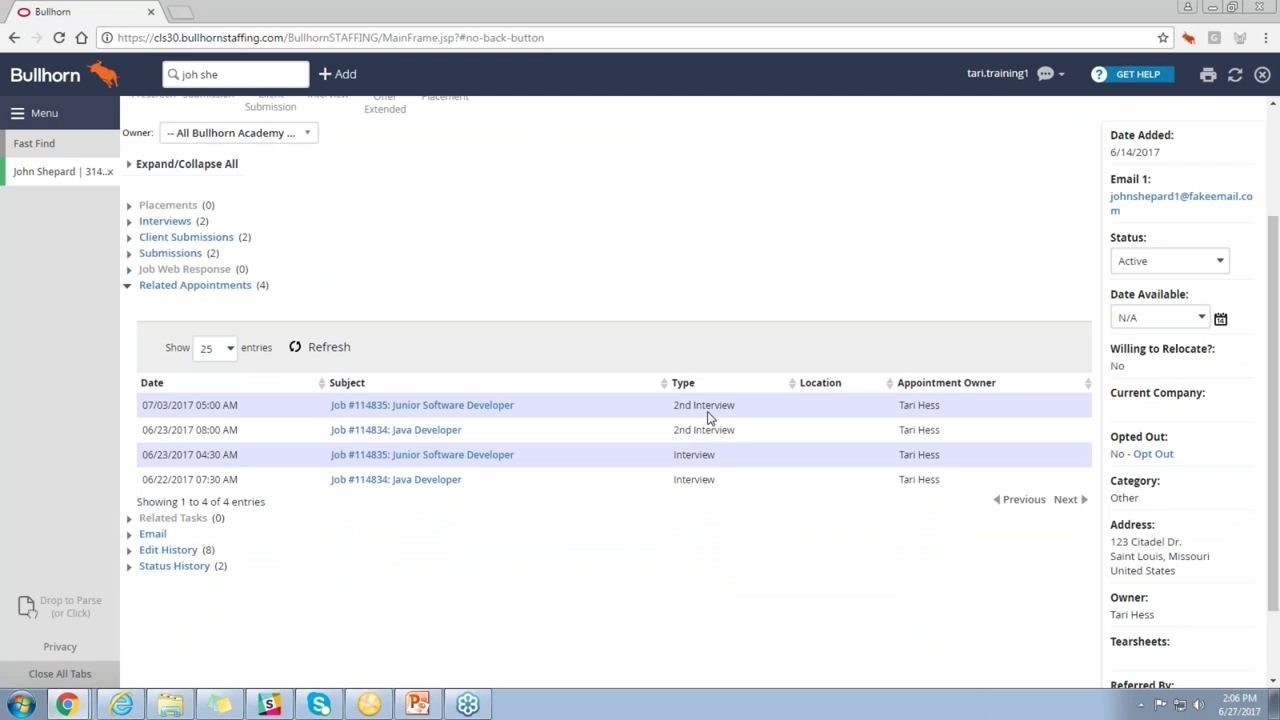
scroll(707, 418, "up", 1)
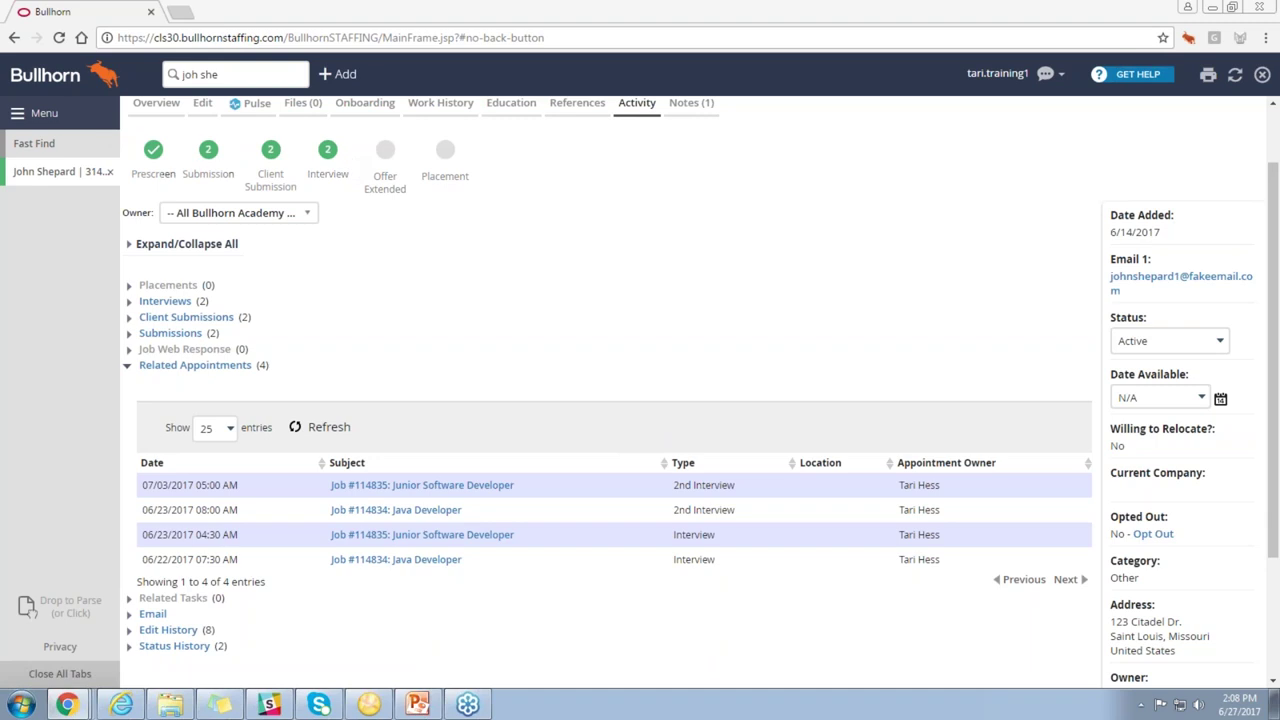
- Open System Settings, filter the variables by "workflow" and expand candidateWorkFlowSteps
left_click(38, 113)
left_click(296, 455)
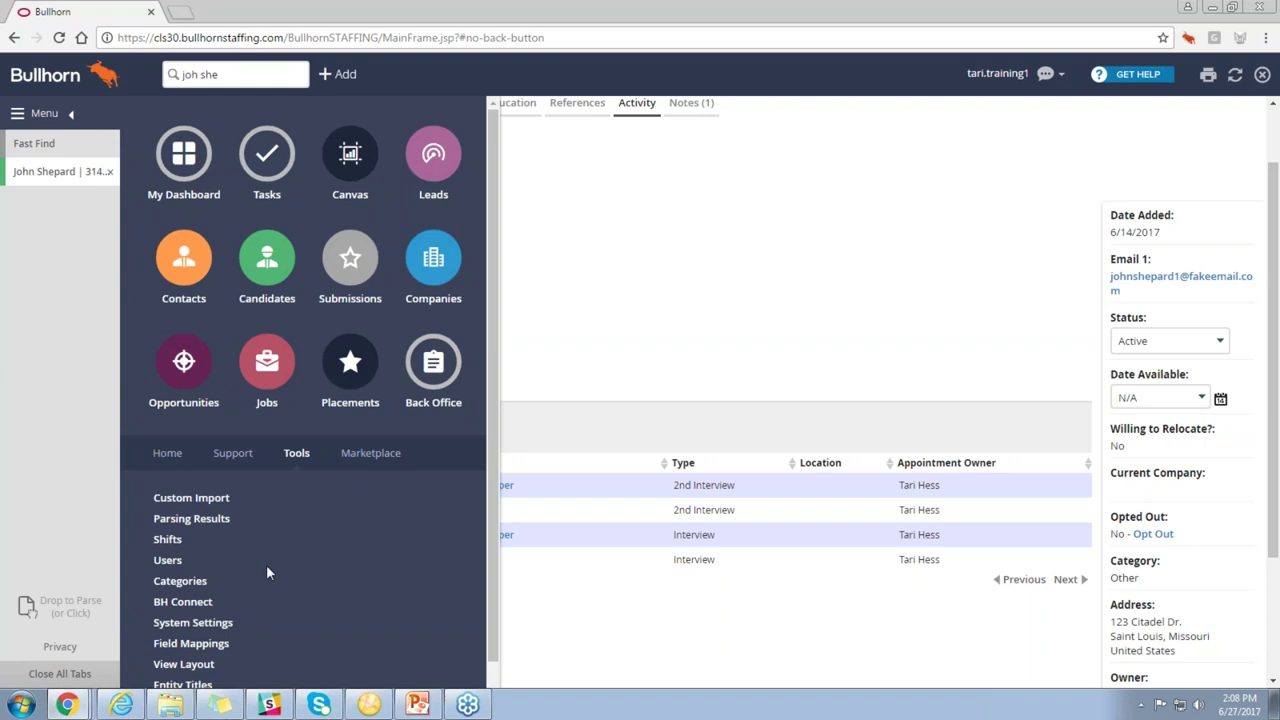
left_click(229, 624)
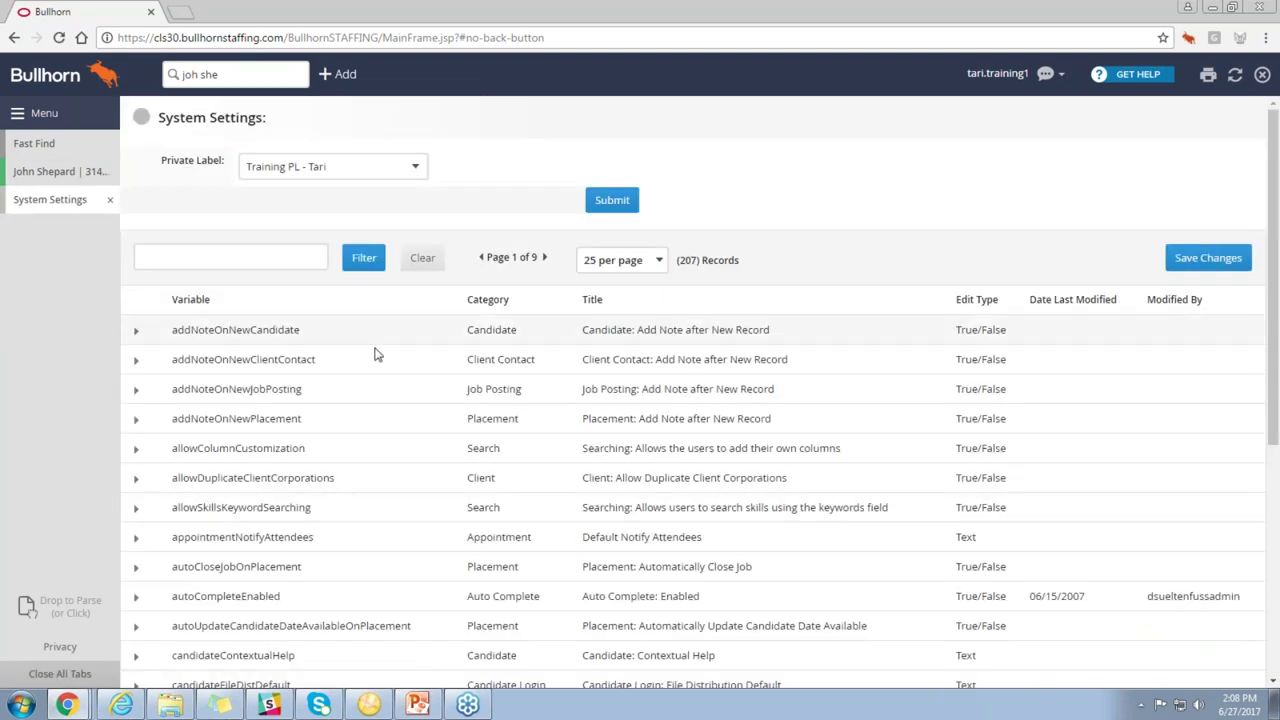
left_click(255, 262)
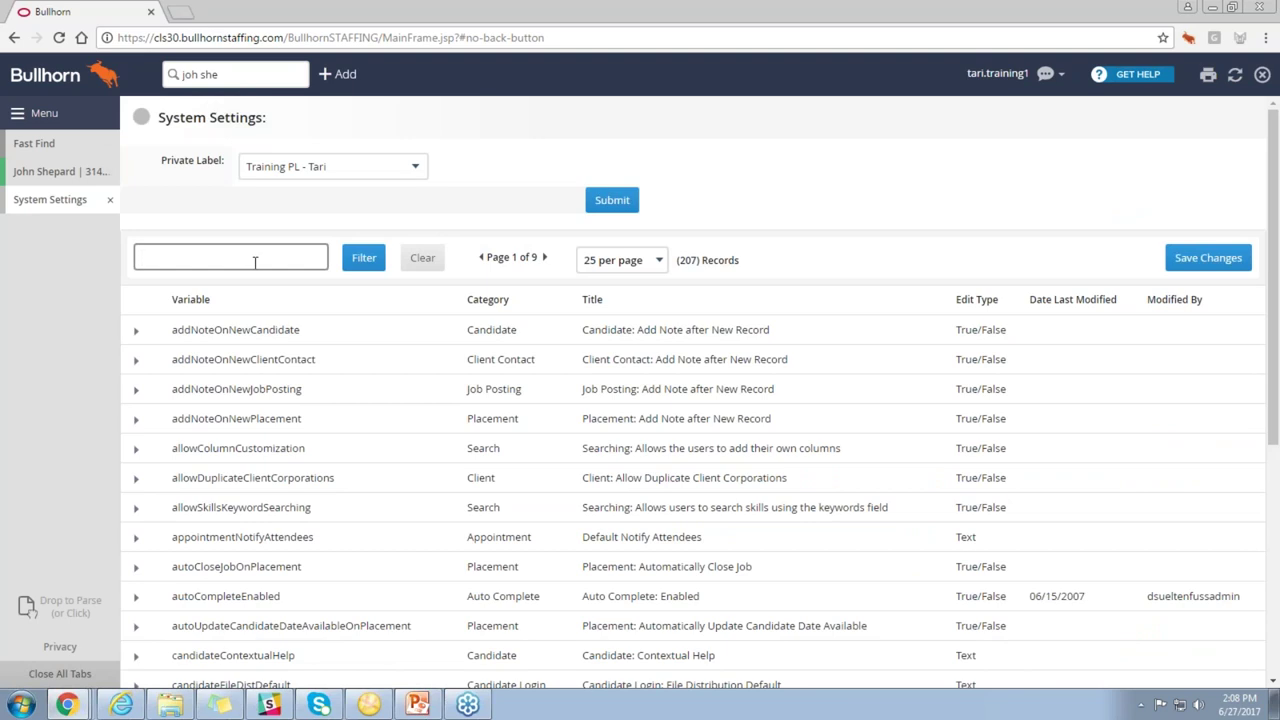
type("workflow")
key("Return")
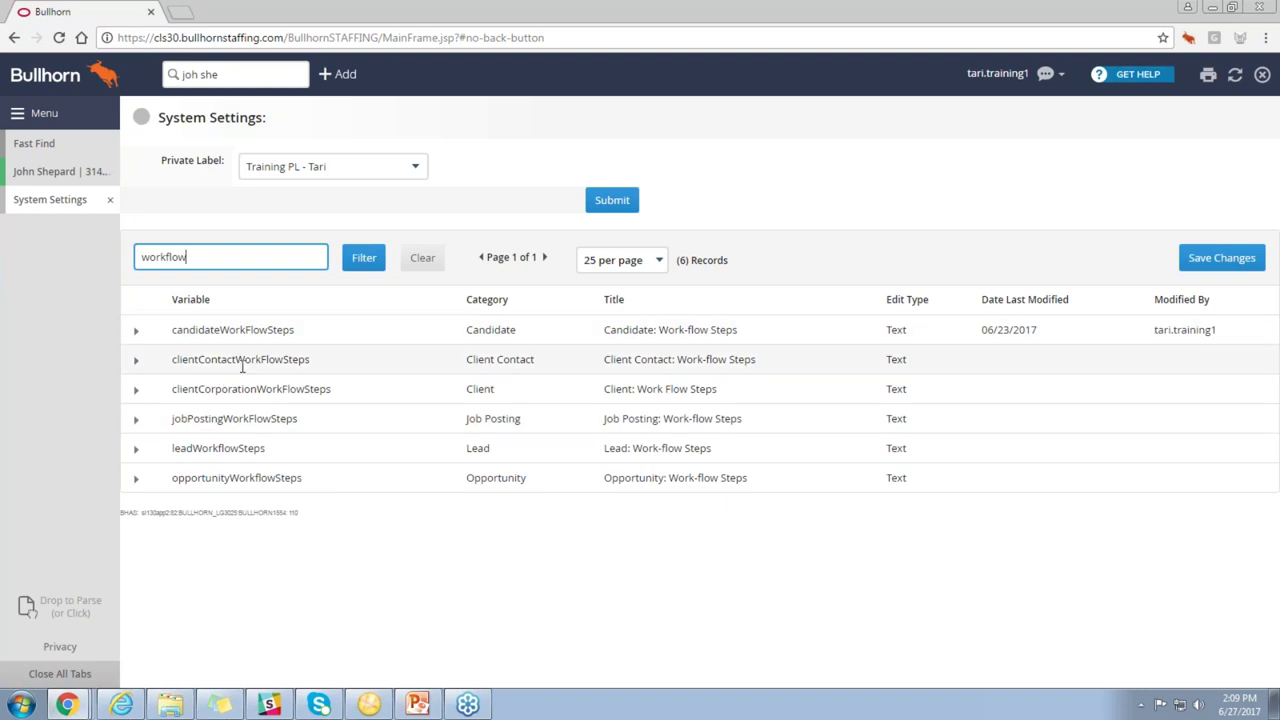
left_click(135, 333)
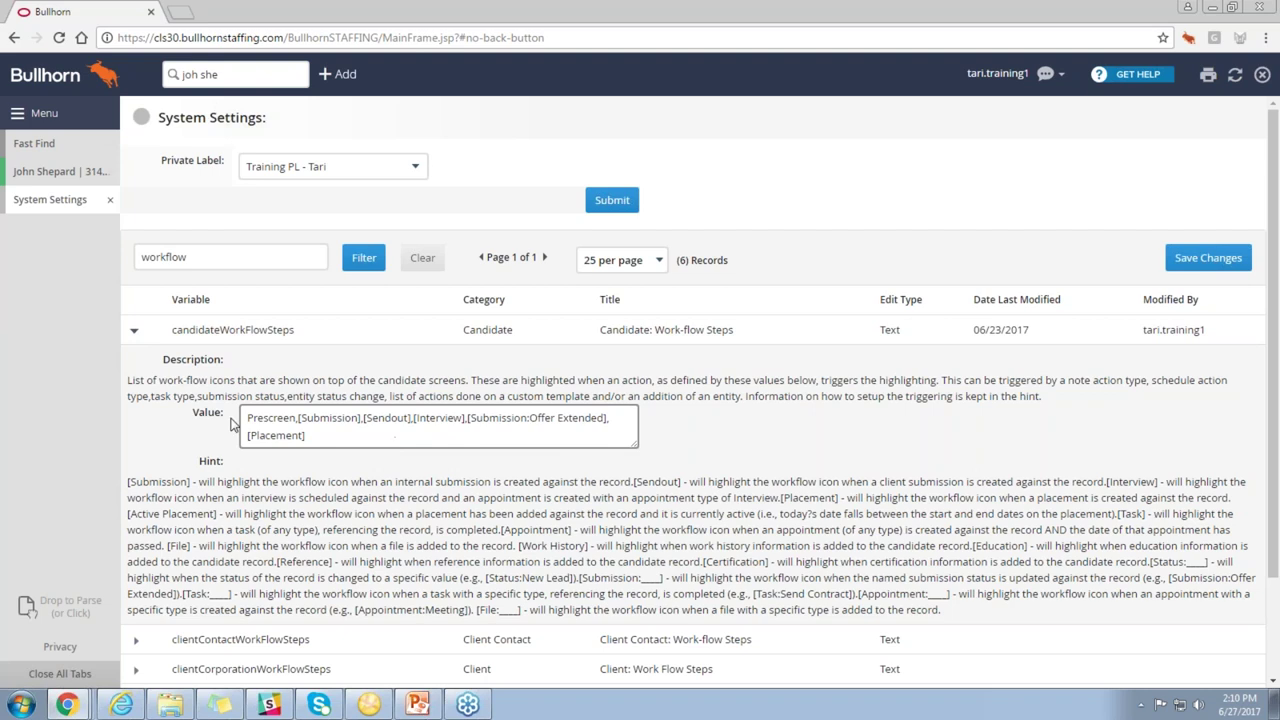
- Compare the candidateWorkFlowSteps value with the workflow icons on the candidate's record
left_click_drag(192, 415, 229, 412)
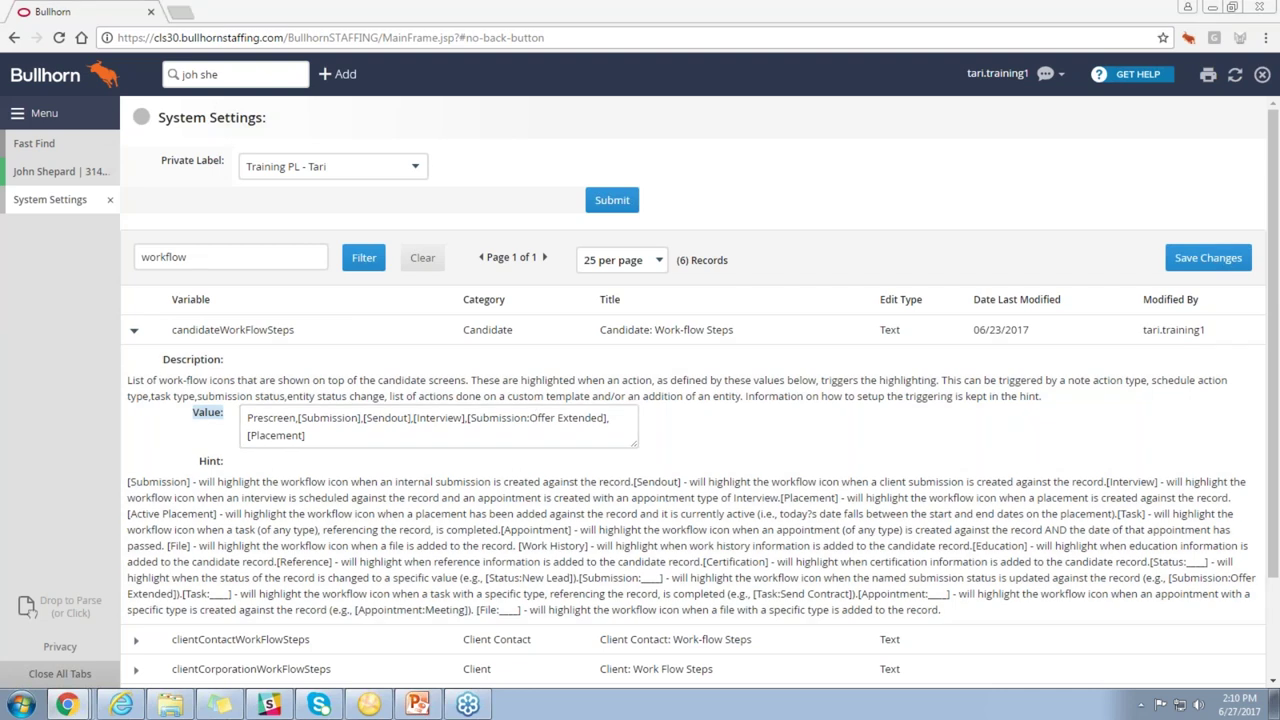
left_click(281, 420)
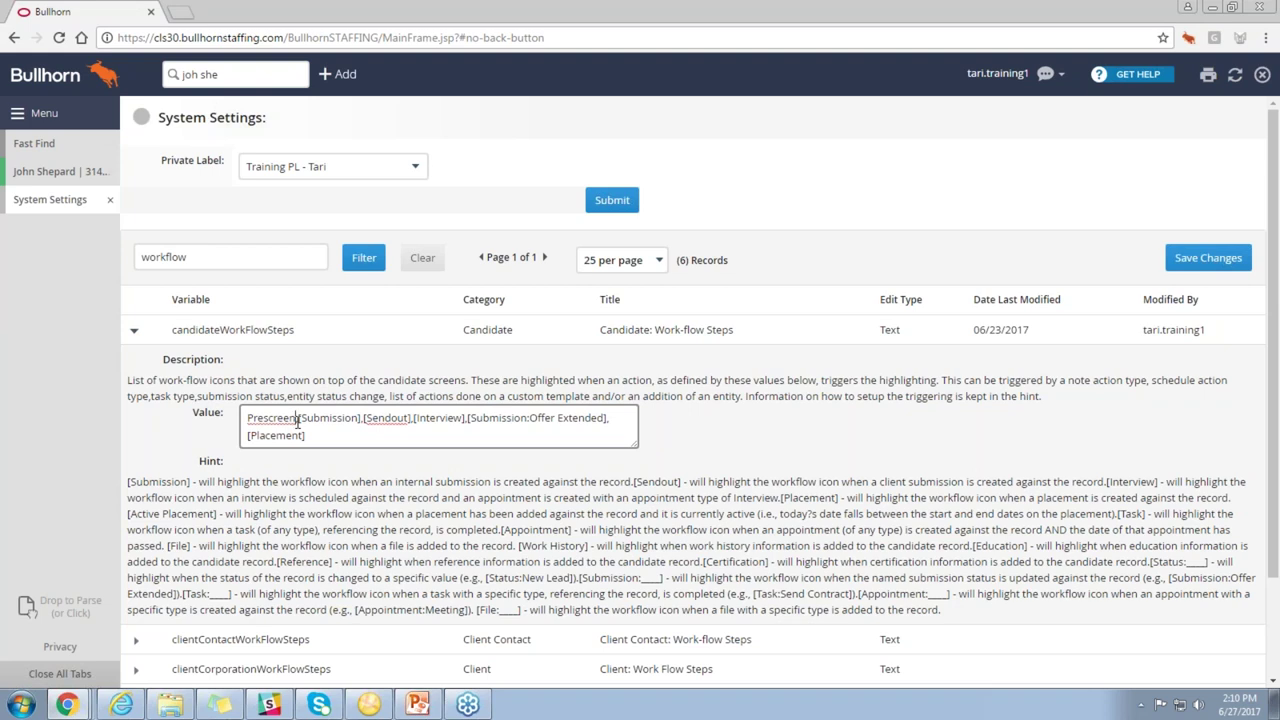
type(",")
left_click(72, 190)
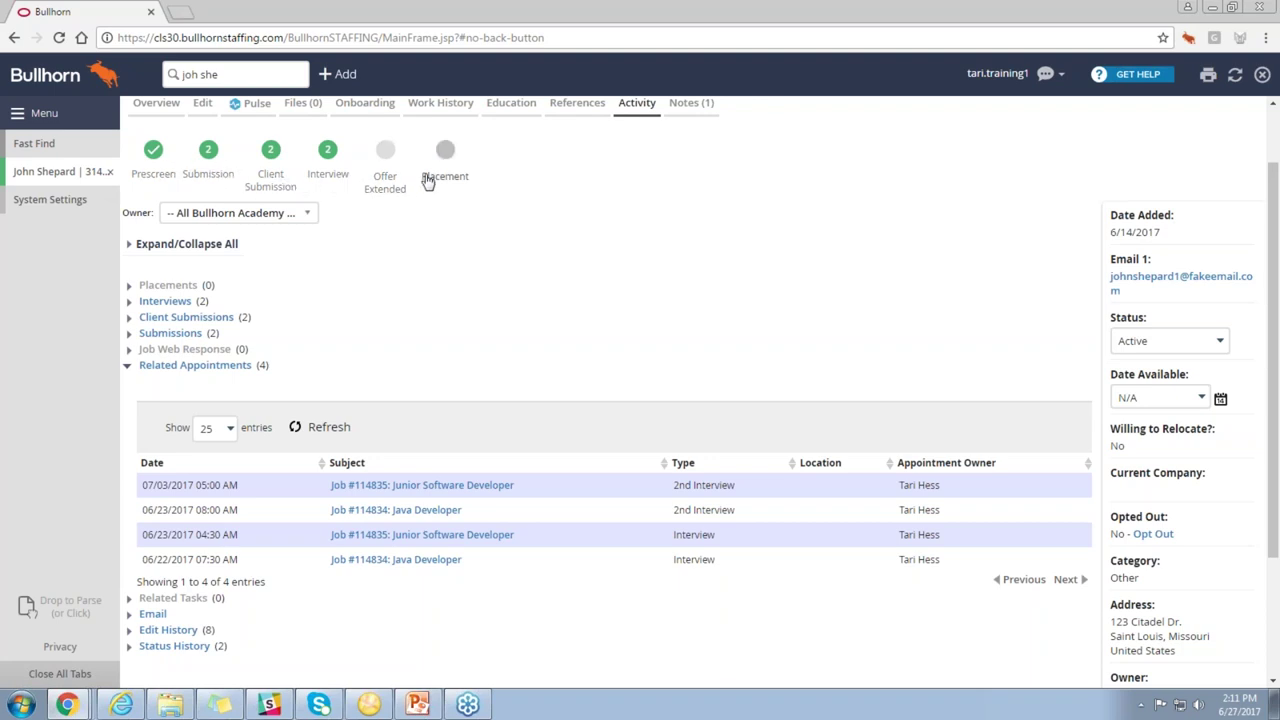
left_click(64, 203)
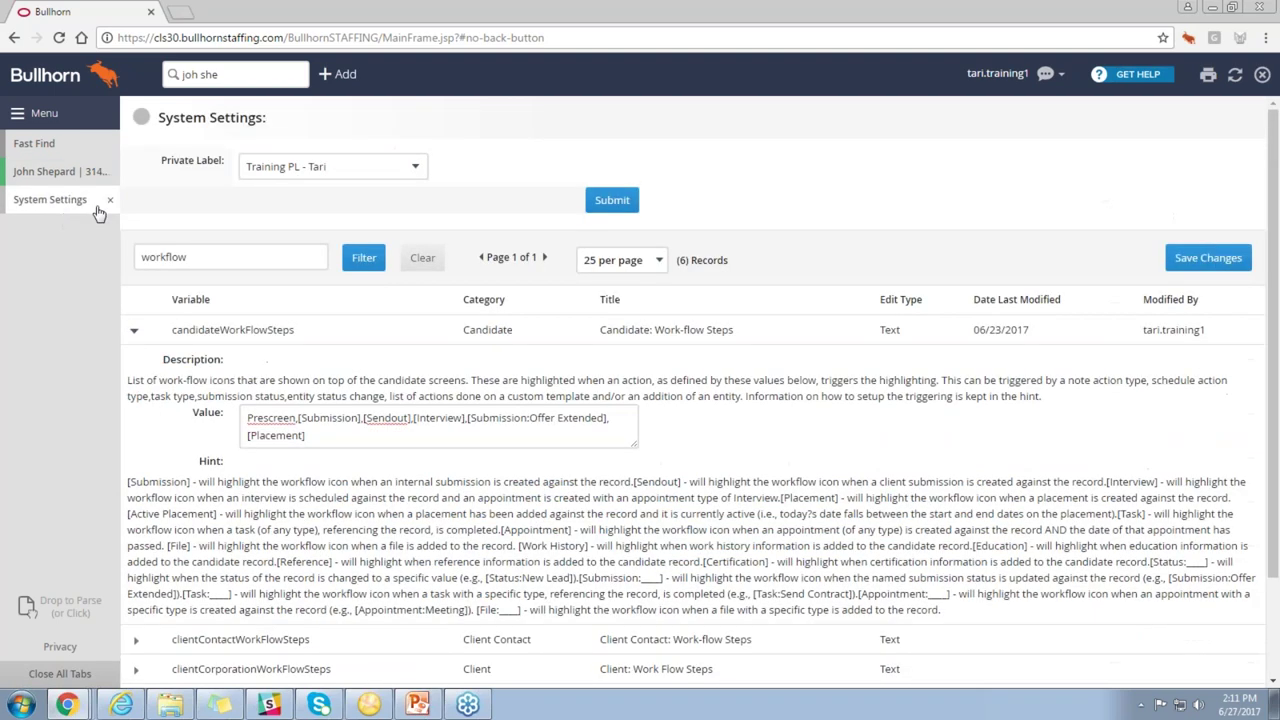
left_click(264, 432)
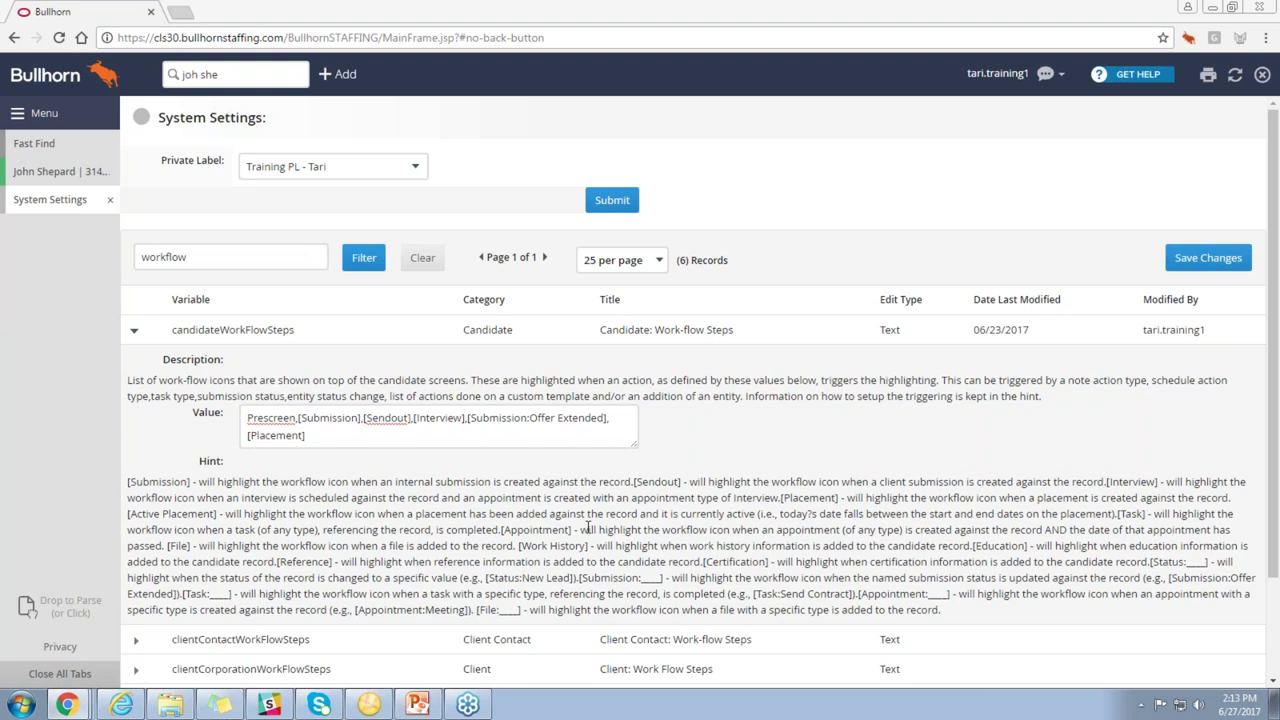
- Copy [Appointment:____] from the hint into the candidateWorkFlowSteps value, before [Submission:Offer Extended], followed by a comma
left_click(447, 421)
left_click_drag(951, 593, 870, 593)
right_click(870, 593)
left_click(903, 604)
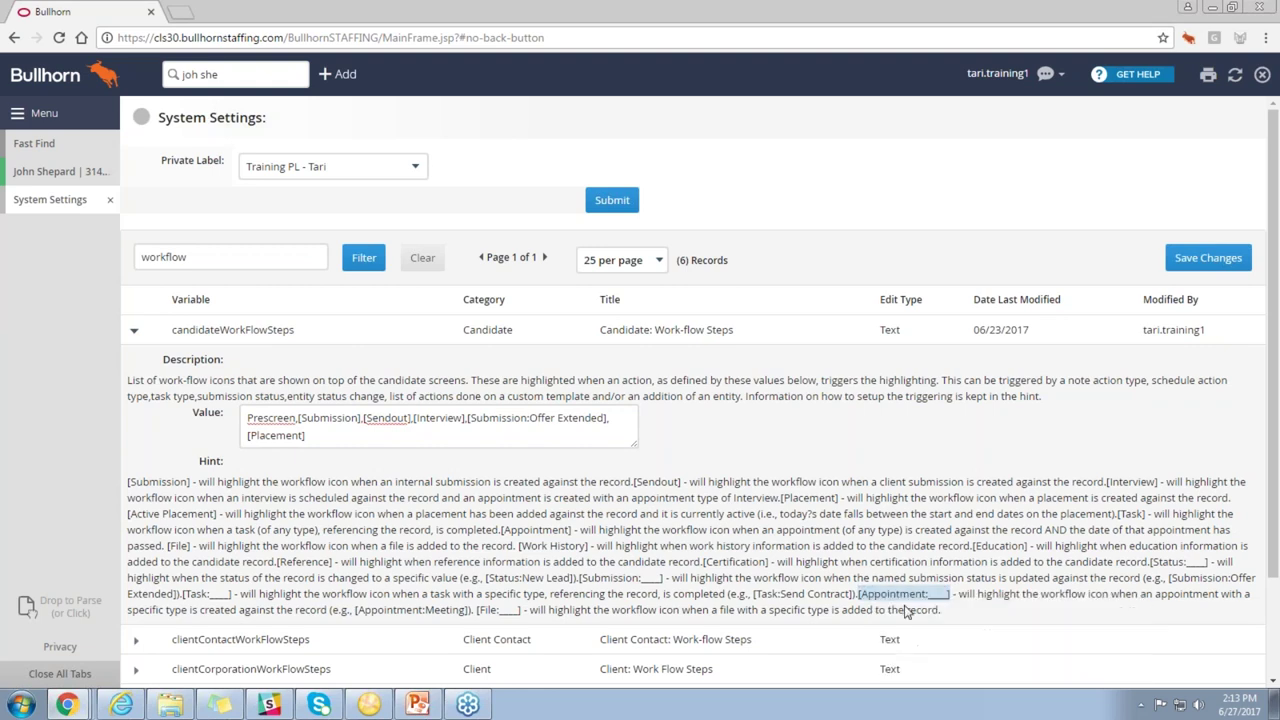
left_click(467, 425)
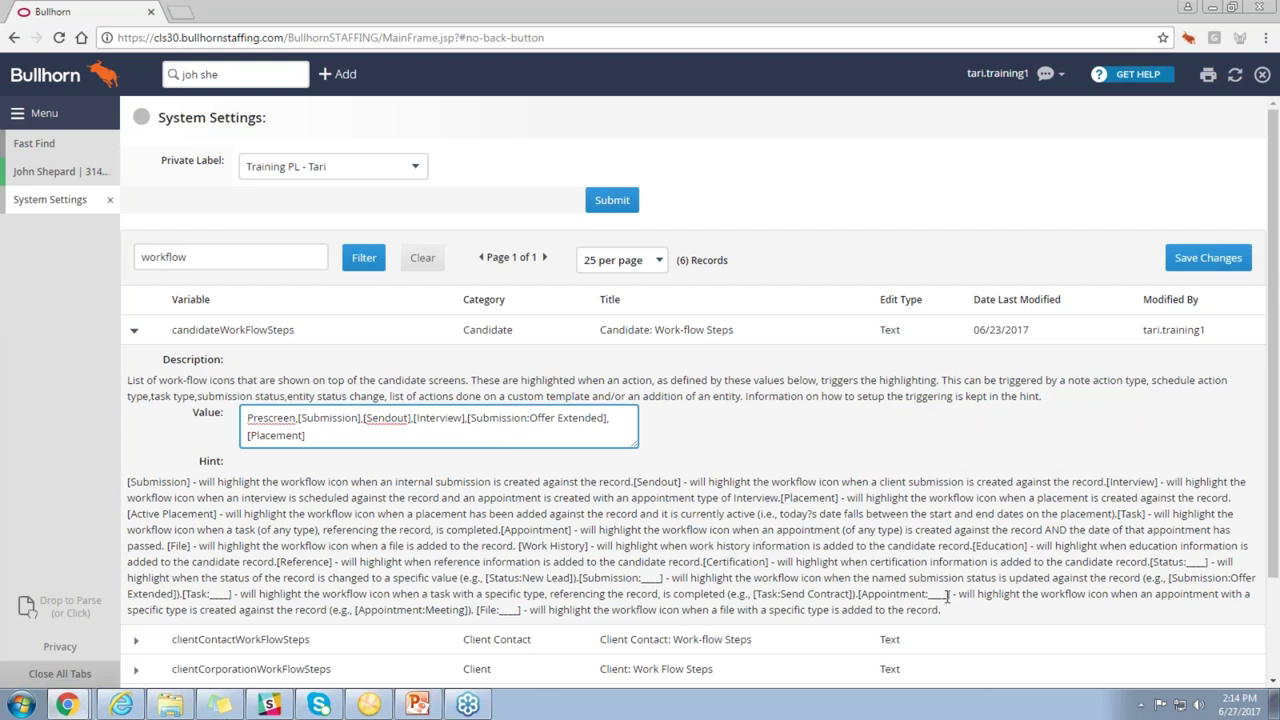
left_click_drag(952, 594, 858, 594)
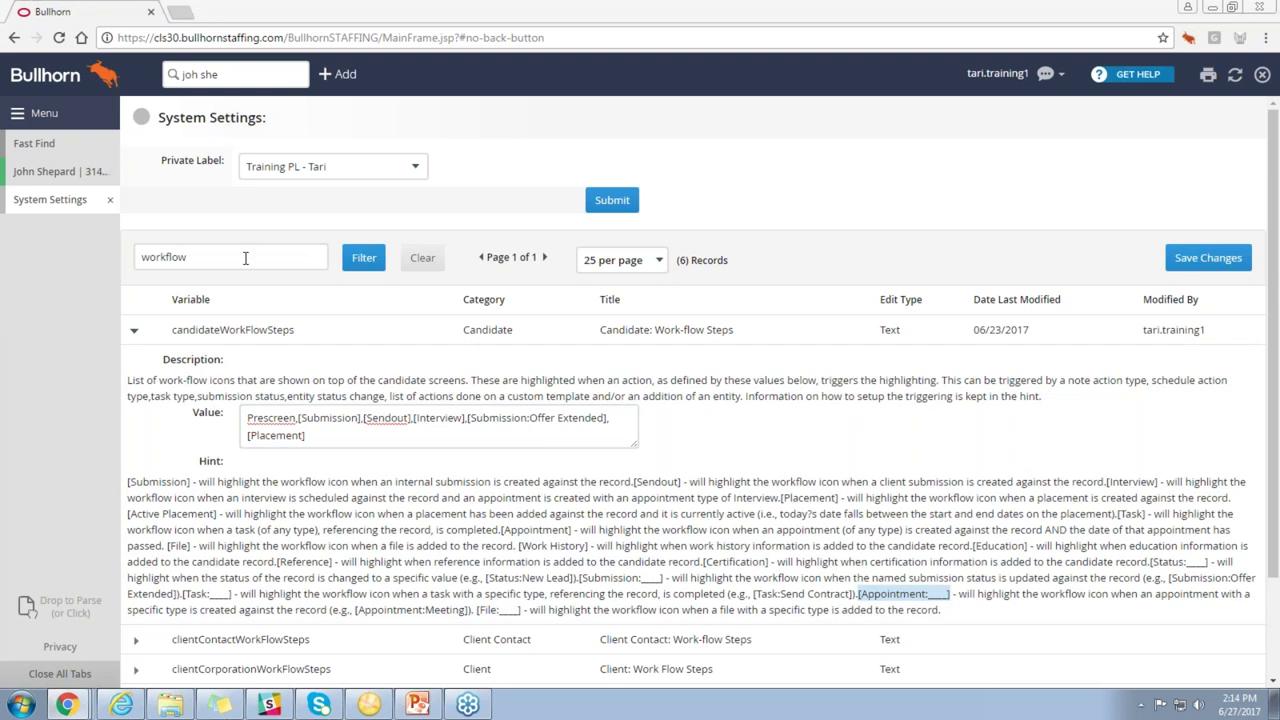
left_click(467, 418)
key("ctrl+v")
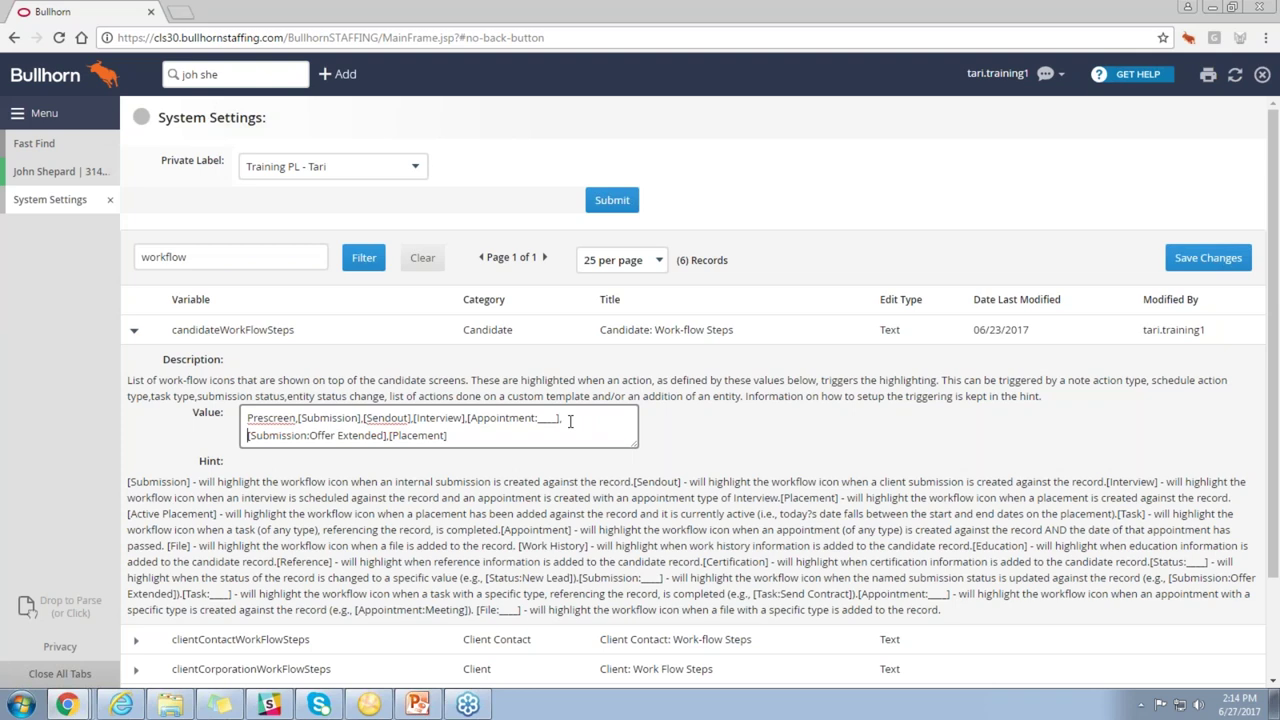
type(",")
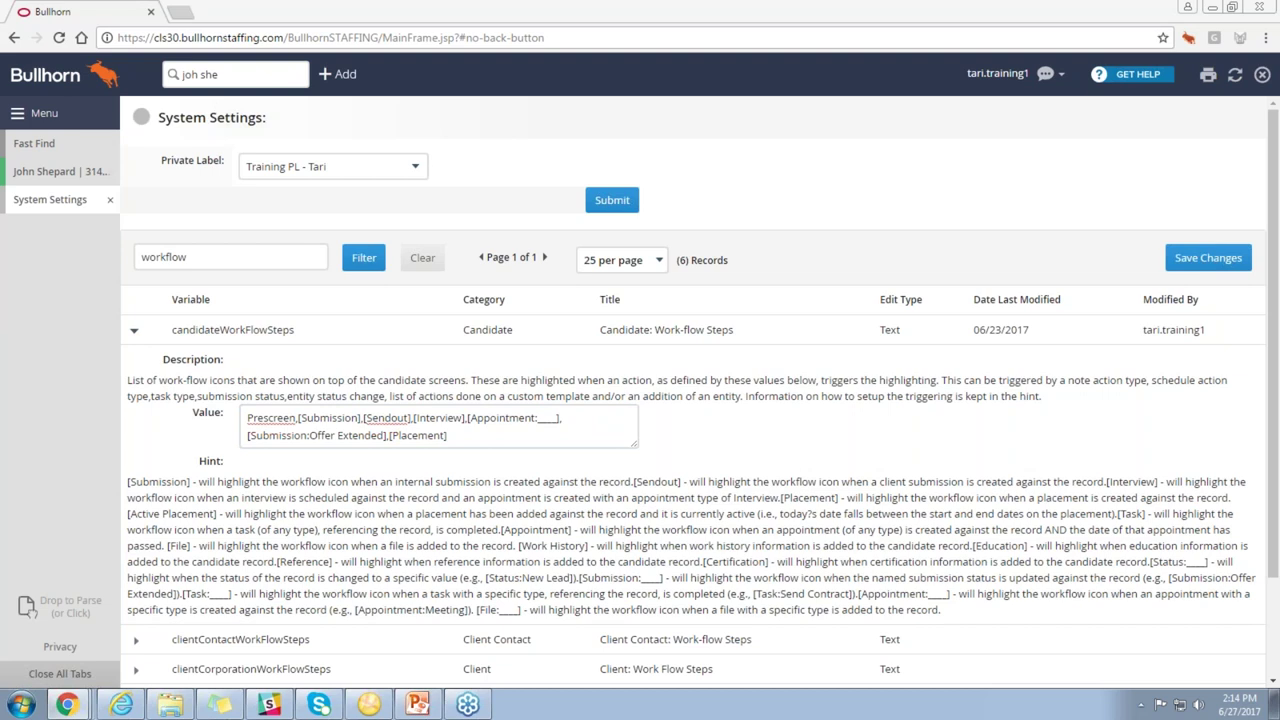
- Replace the blank in the new Appointment entry with "2nd Interview" and save the system settings changes
left_click(557, 418)
key("BackSpace")
key("BackSpace")
key("BackSpace")
key("BackSpace")
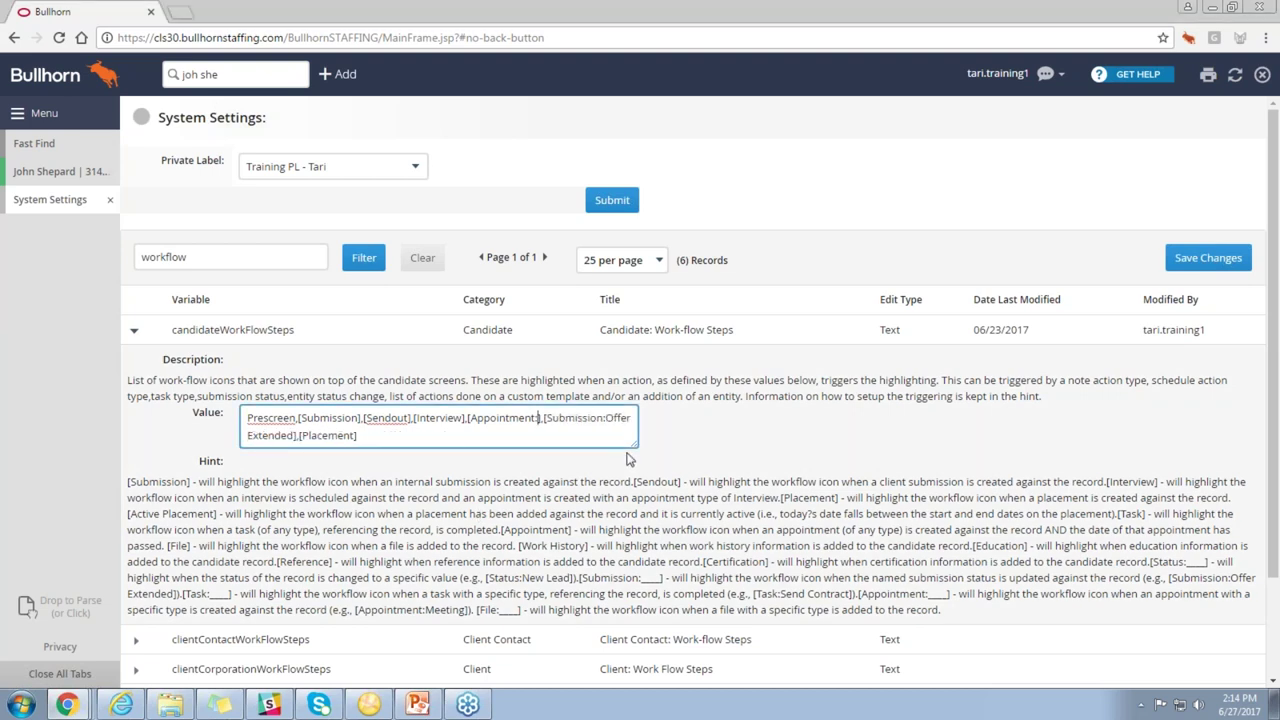
type("2nd Interview")
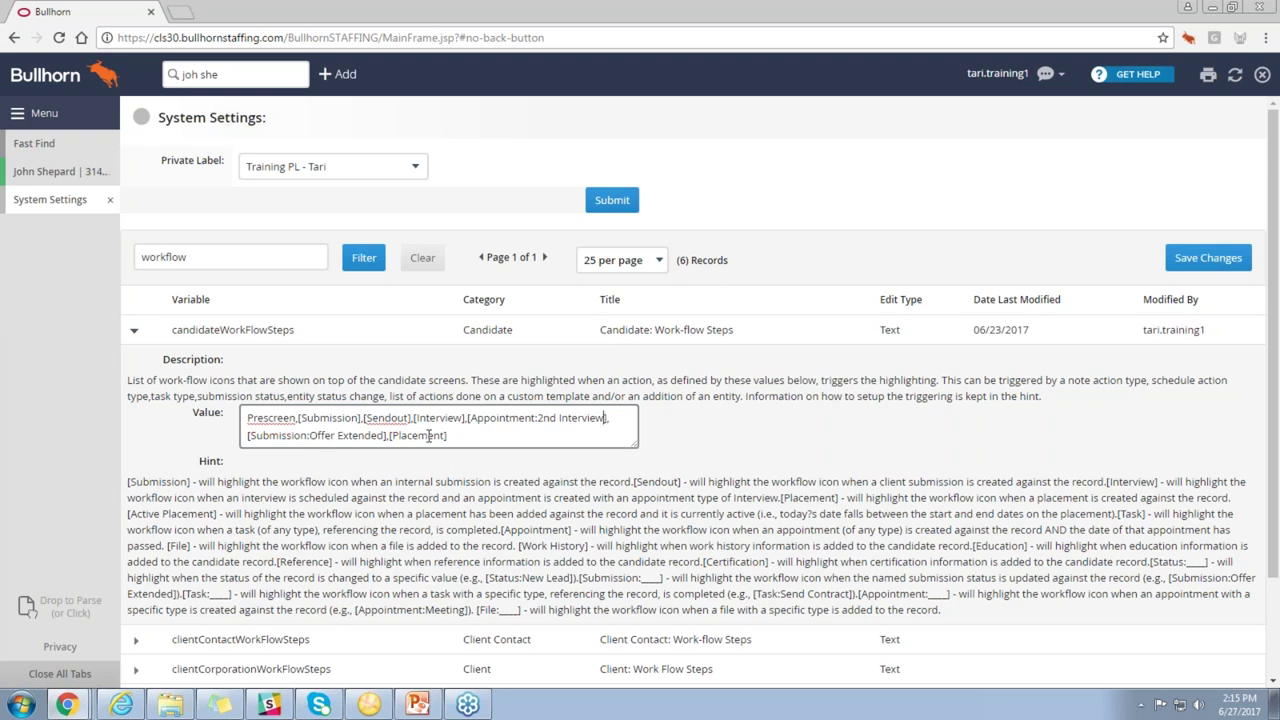
left_click(1226, 258)
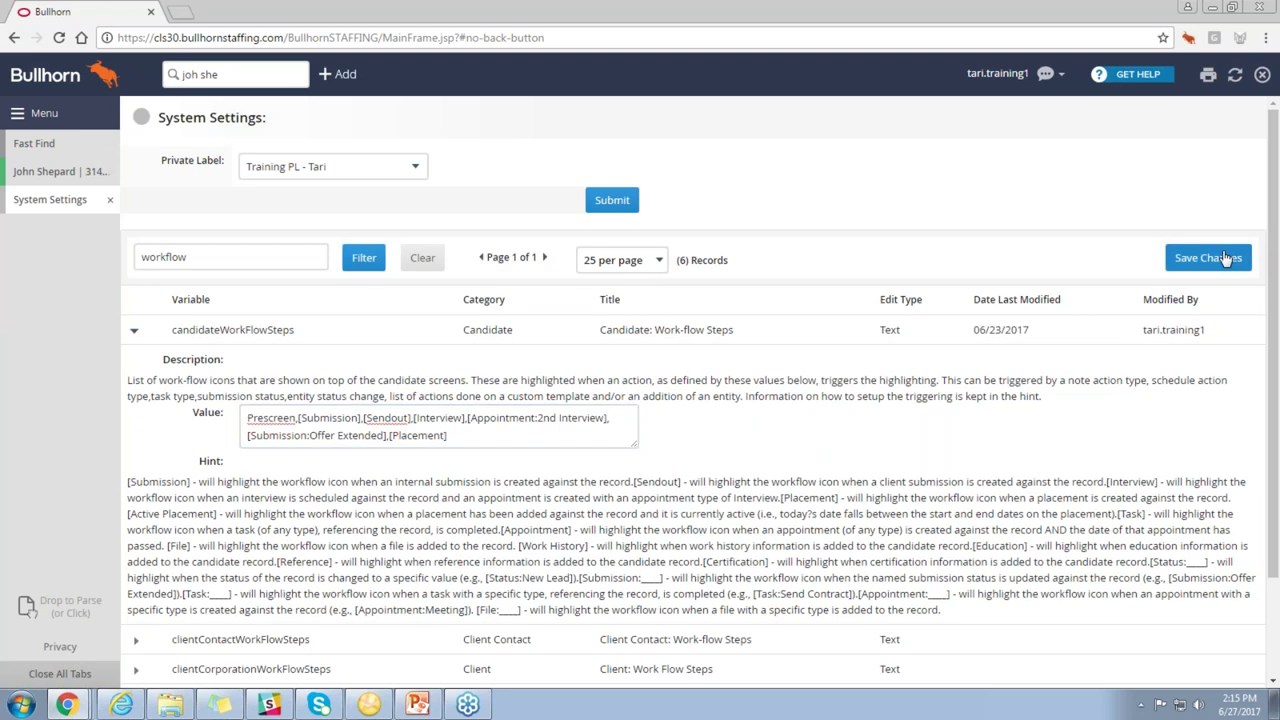
left_click(507, 433)
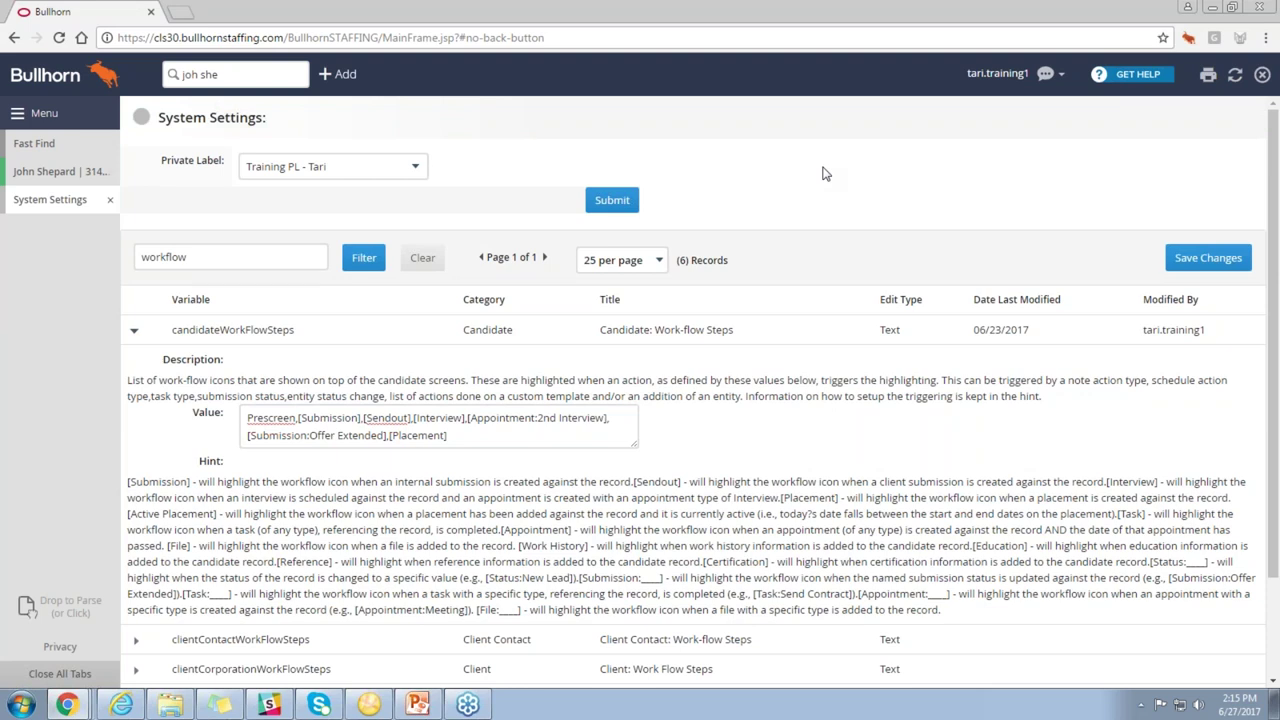
- Reload Bullhorn, search for the candidate by partial name and reopen the candidate's record
key("F5")
left_click(682, 128)
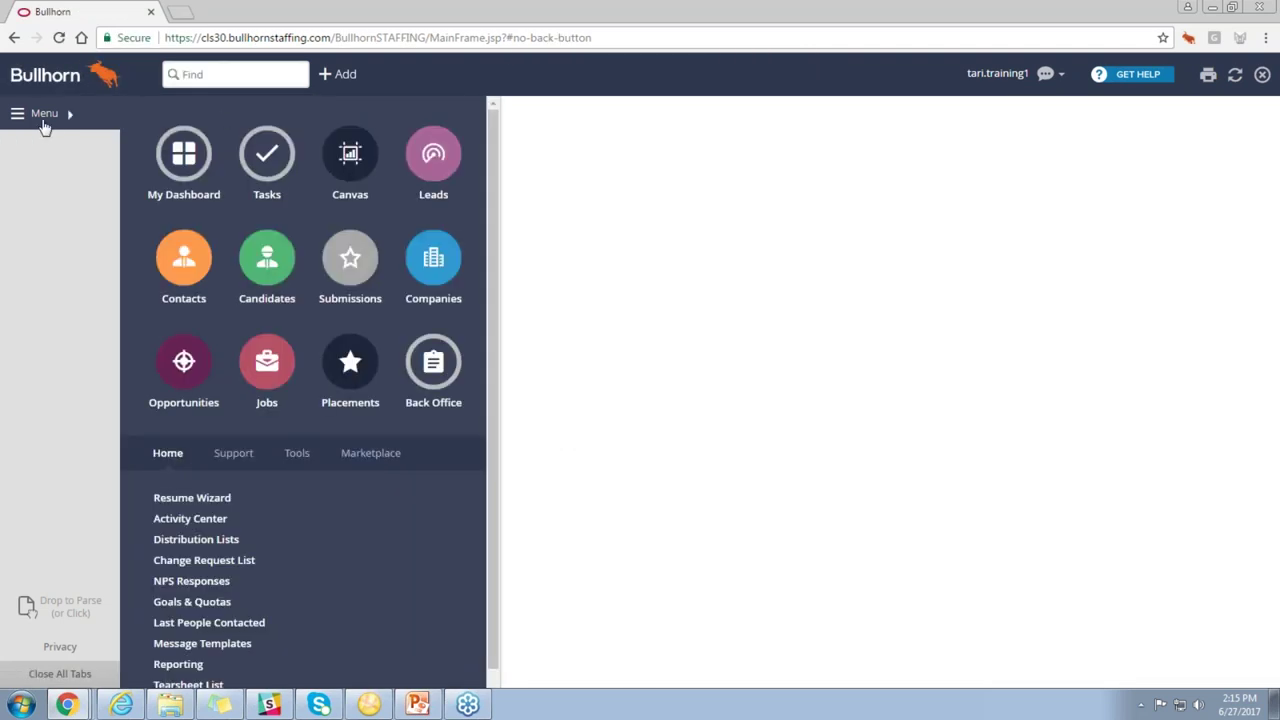
left_click(200, 76)
type("jo")
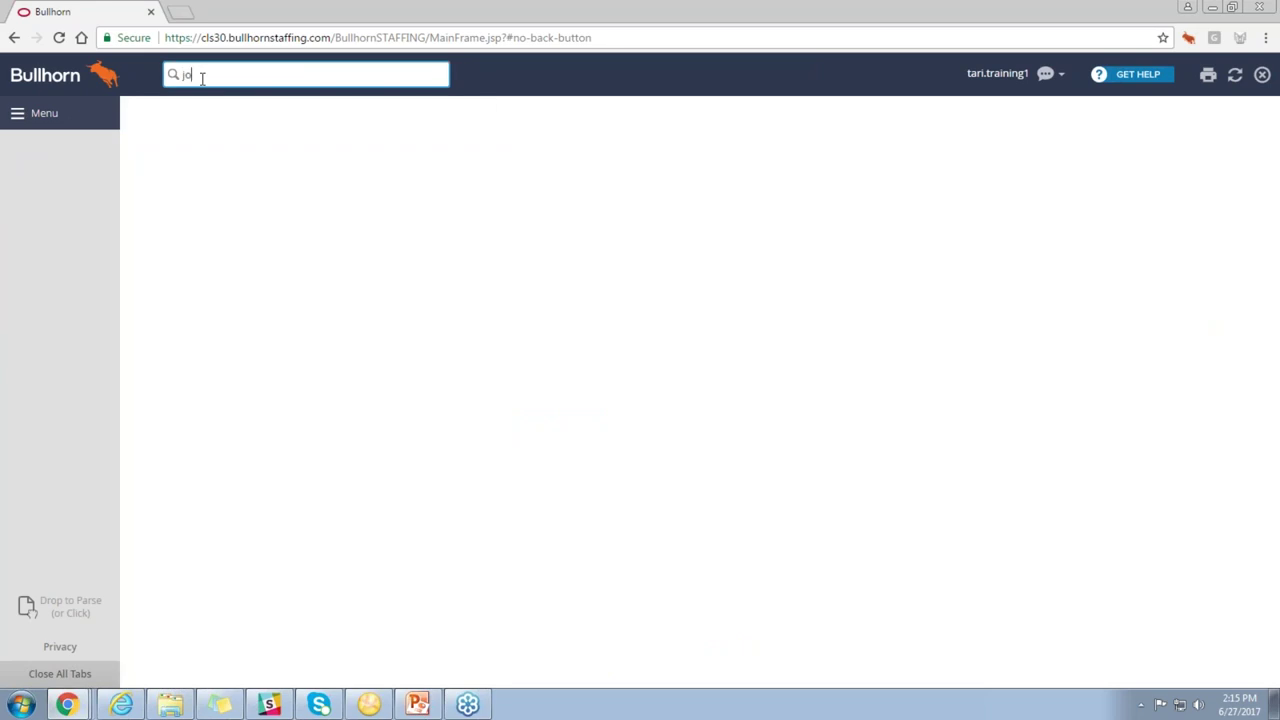
type("h shep")
key("Return")
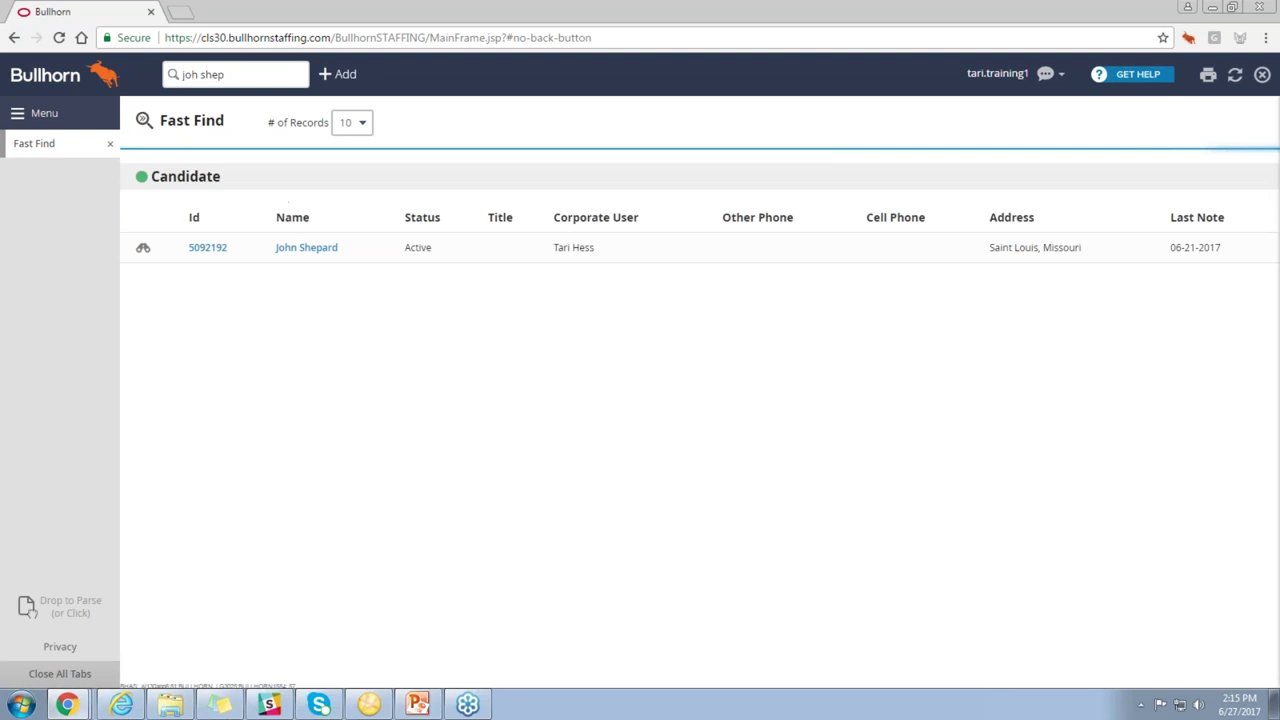
left_click(301, 249)
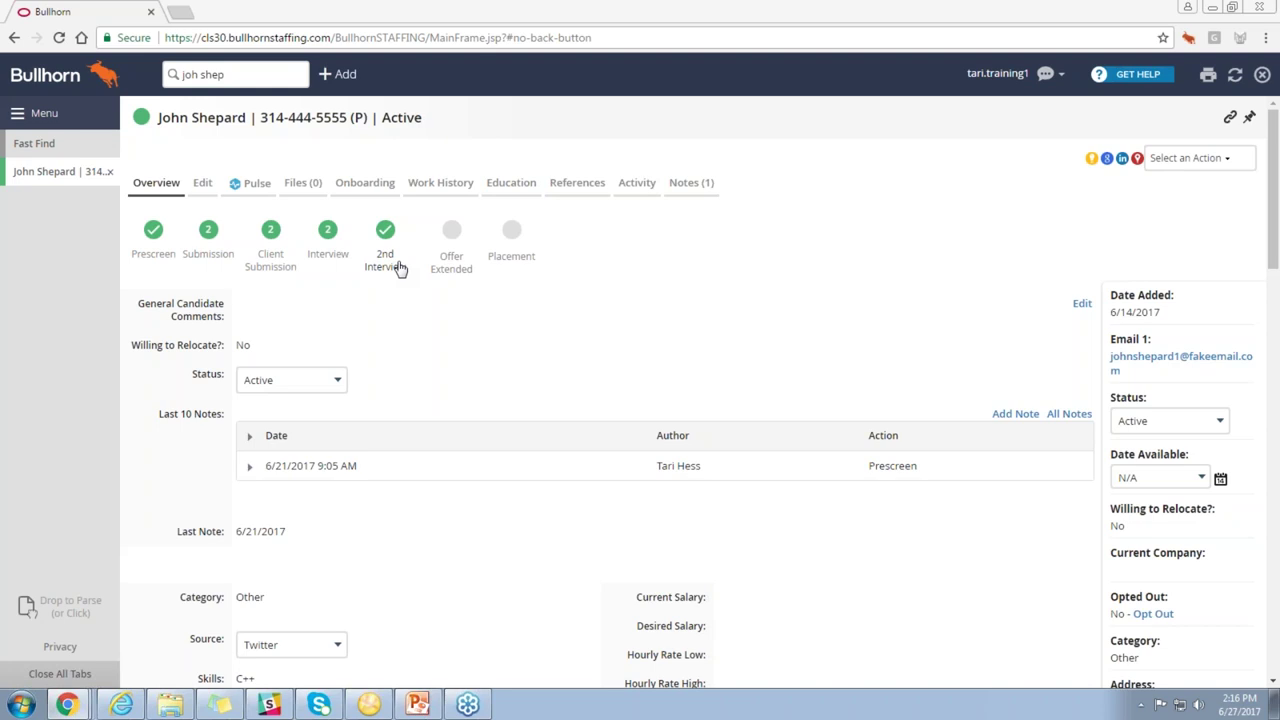
- Examine the candidate's two 2nd Interview appointments, for the Java Developer and Junior Software Developer jobs, and return to the candidate's record
left_click(634, 184)
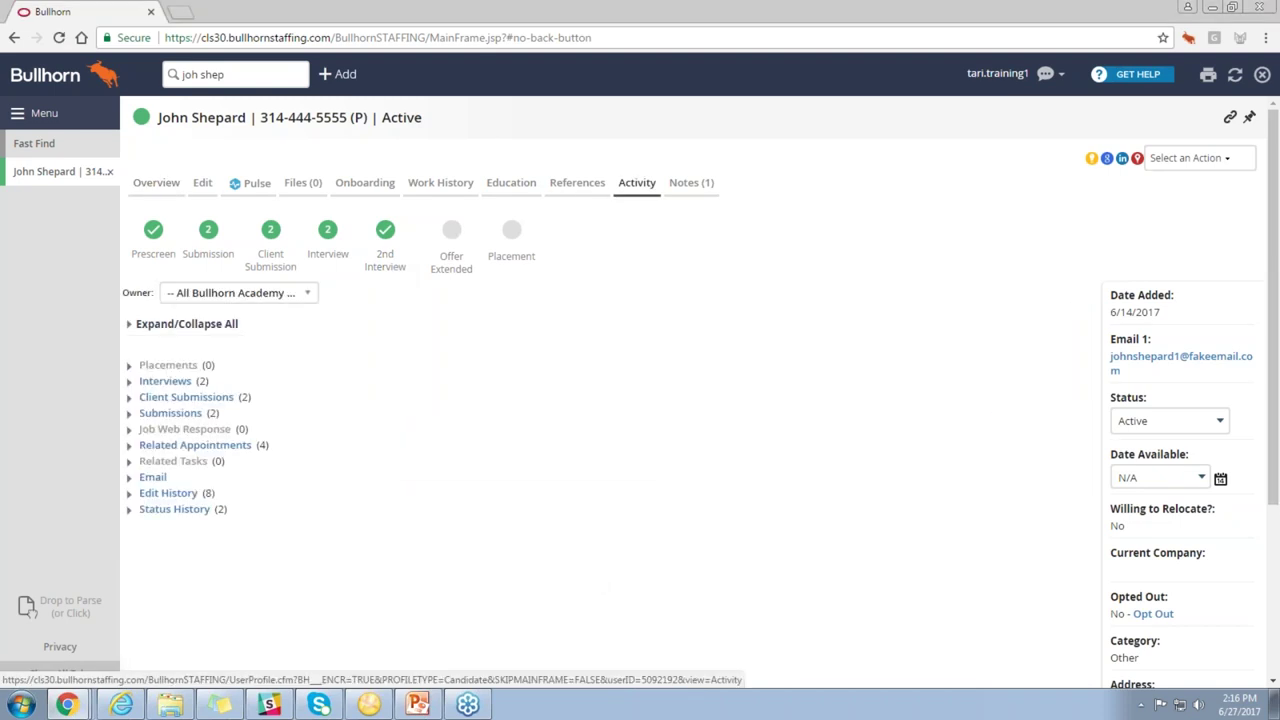
left_click(129, 446)
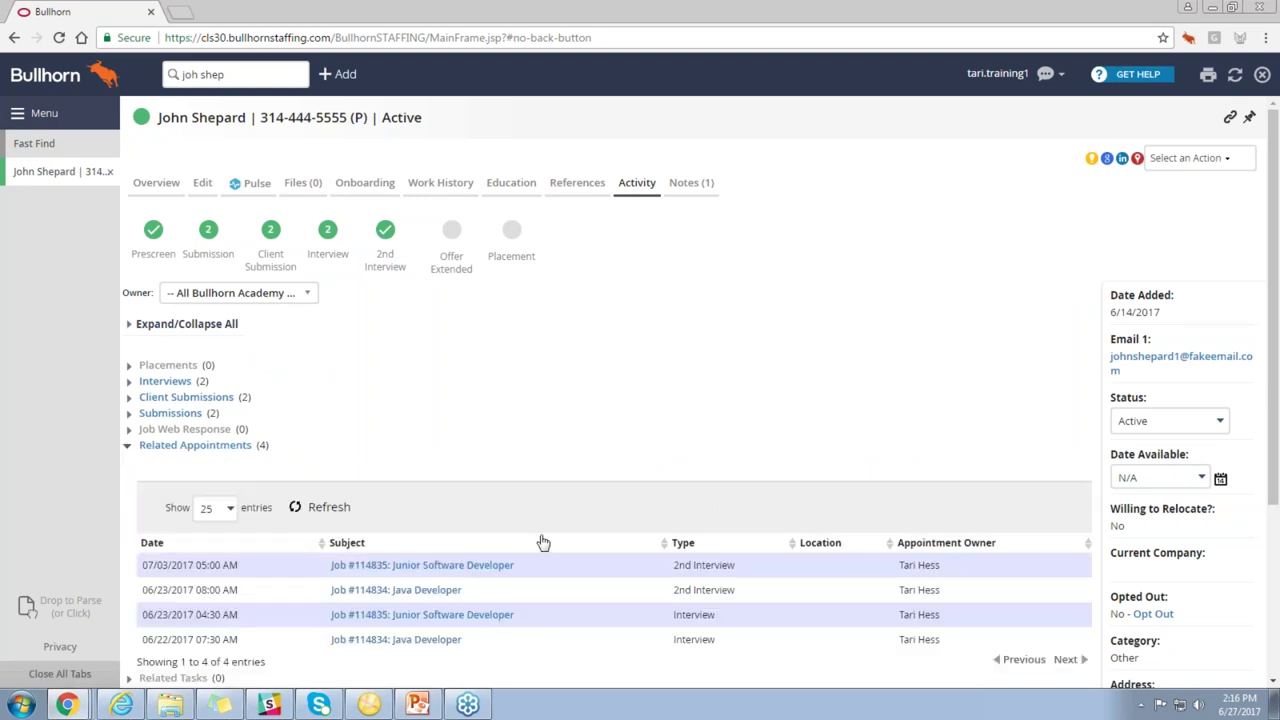
scroll(543, 540, "down", 1)
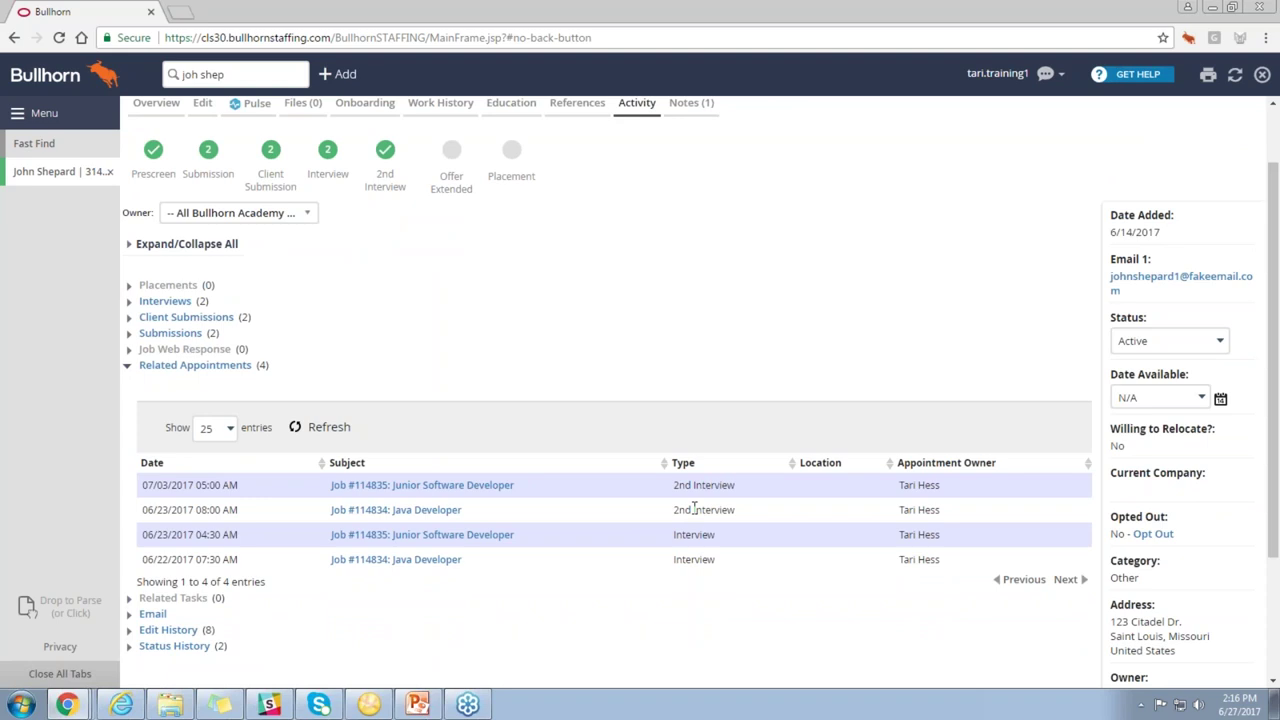
left_click(432, 511)
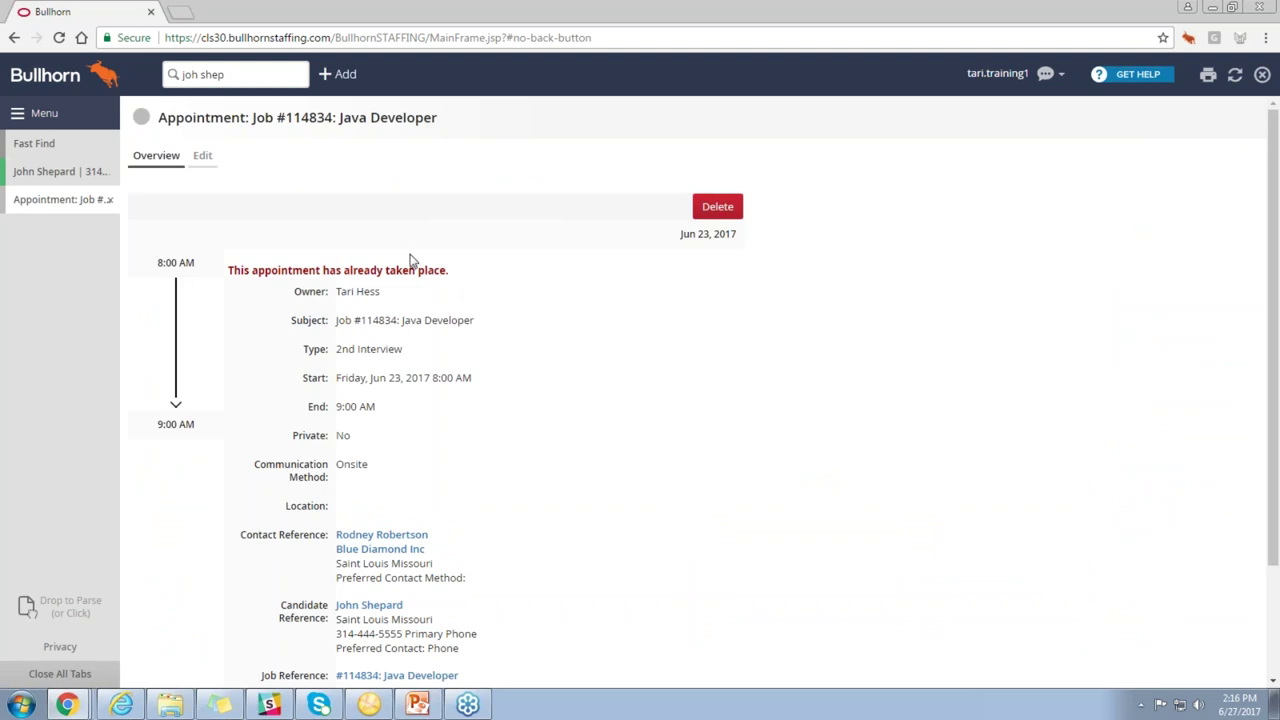
left_click(111, 199)
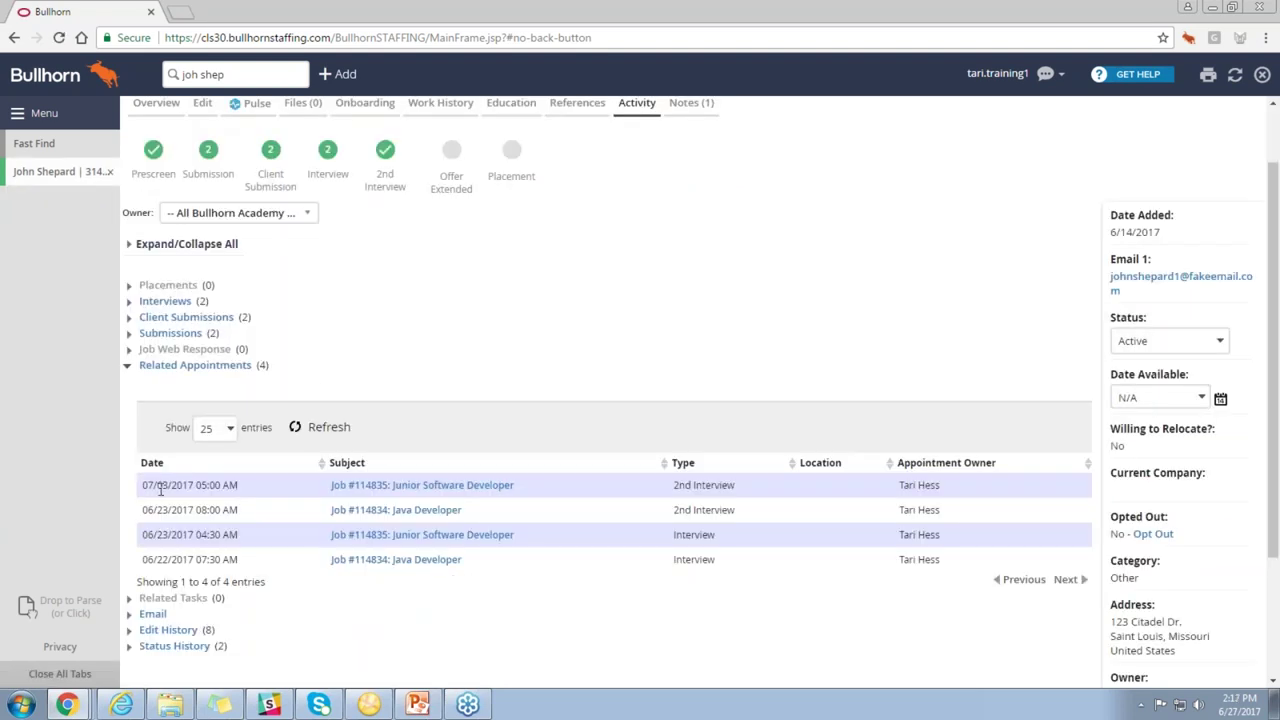
left_click(386, 487)
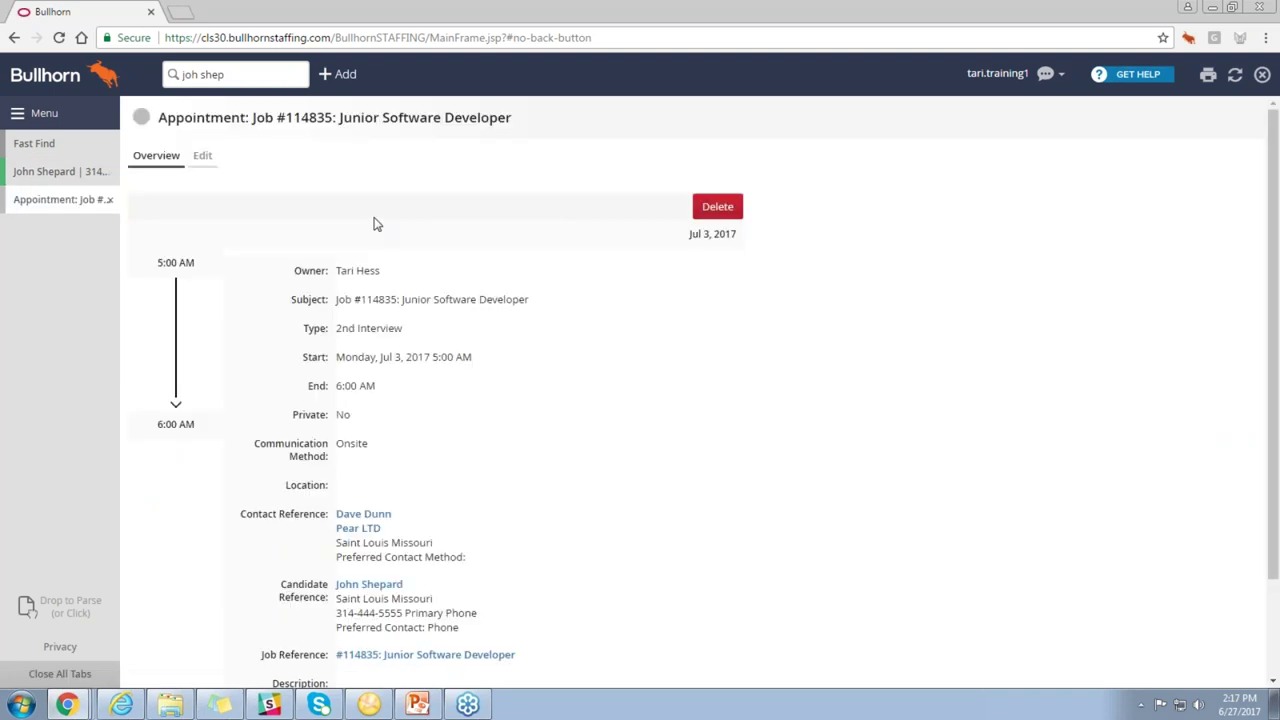
left_click(50, 173)
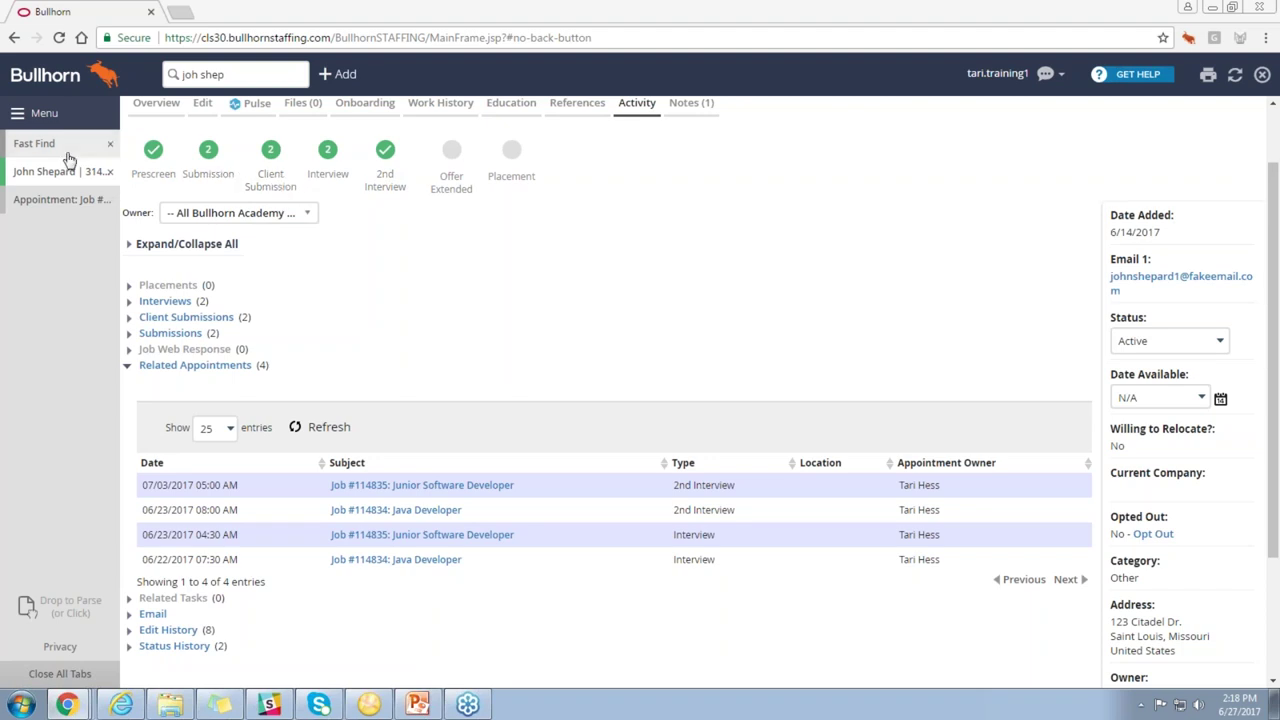
- Open System Settings and filter the variables by "workflow"
left_click(42, 113)
left_click(295, 452)
left_click(192, 622)
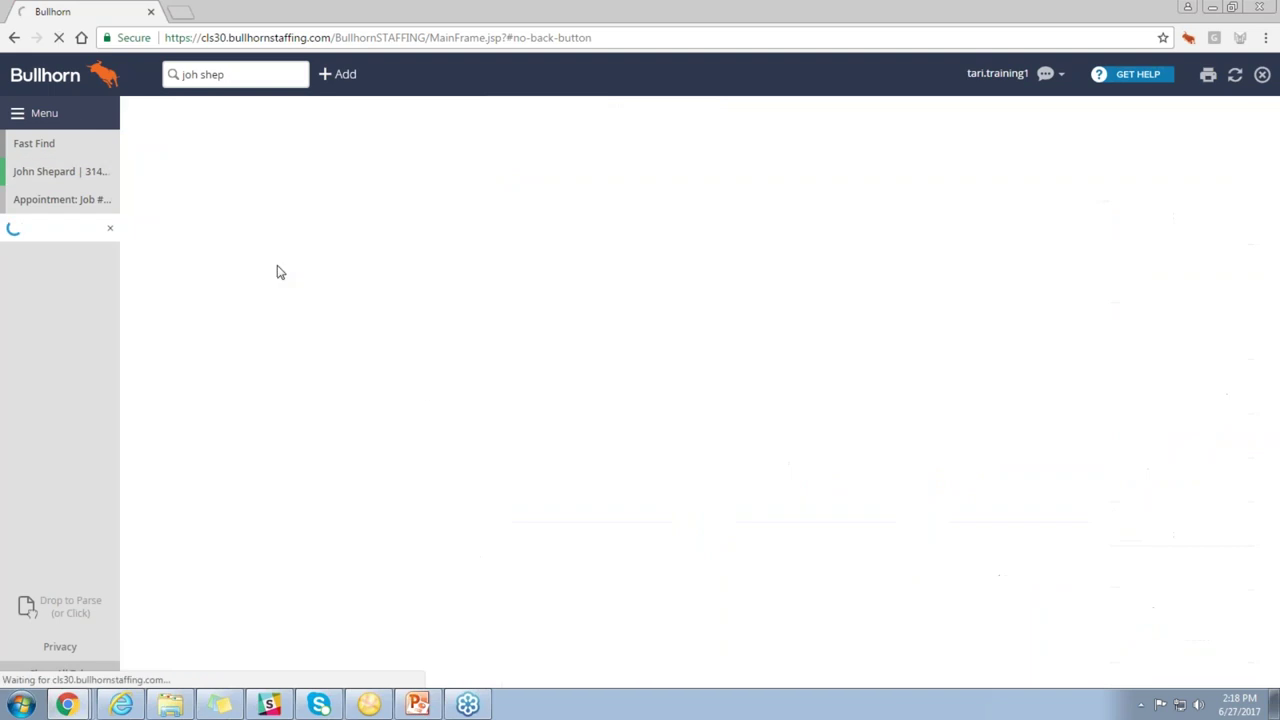
left_click(209, 261)
type("wor")
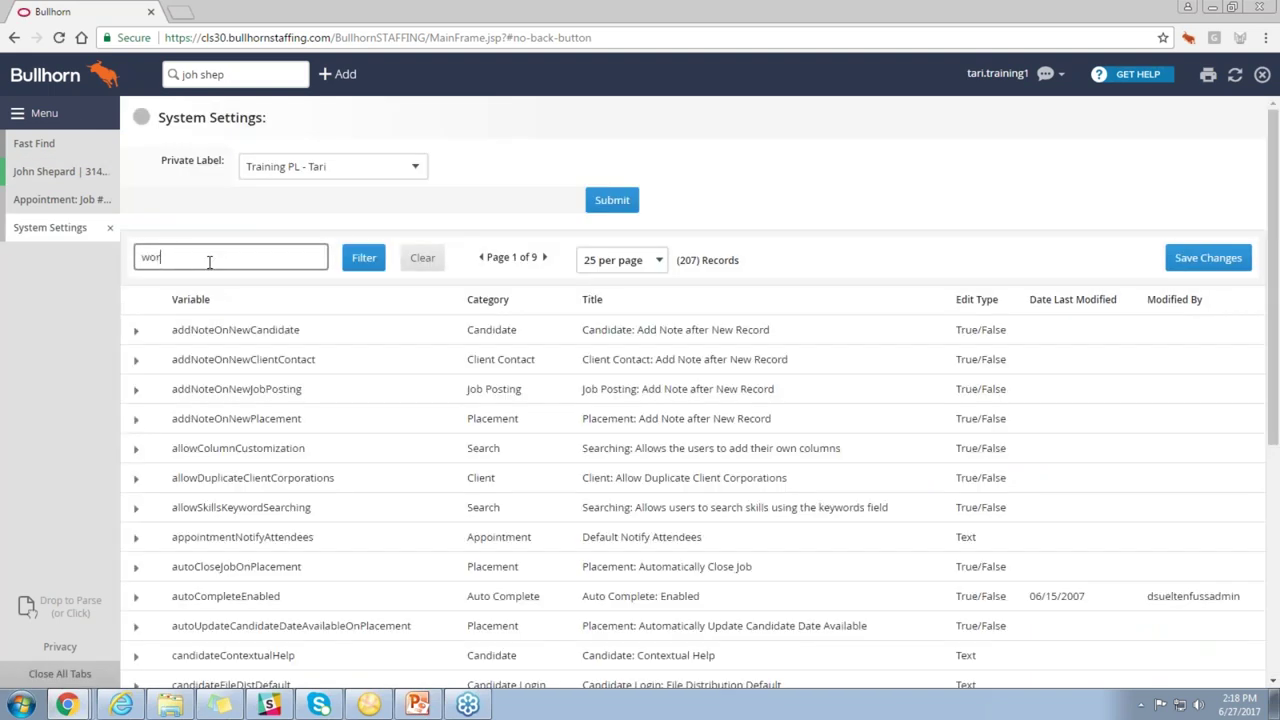
type("kflow")
key("Return")
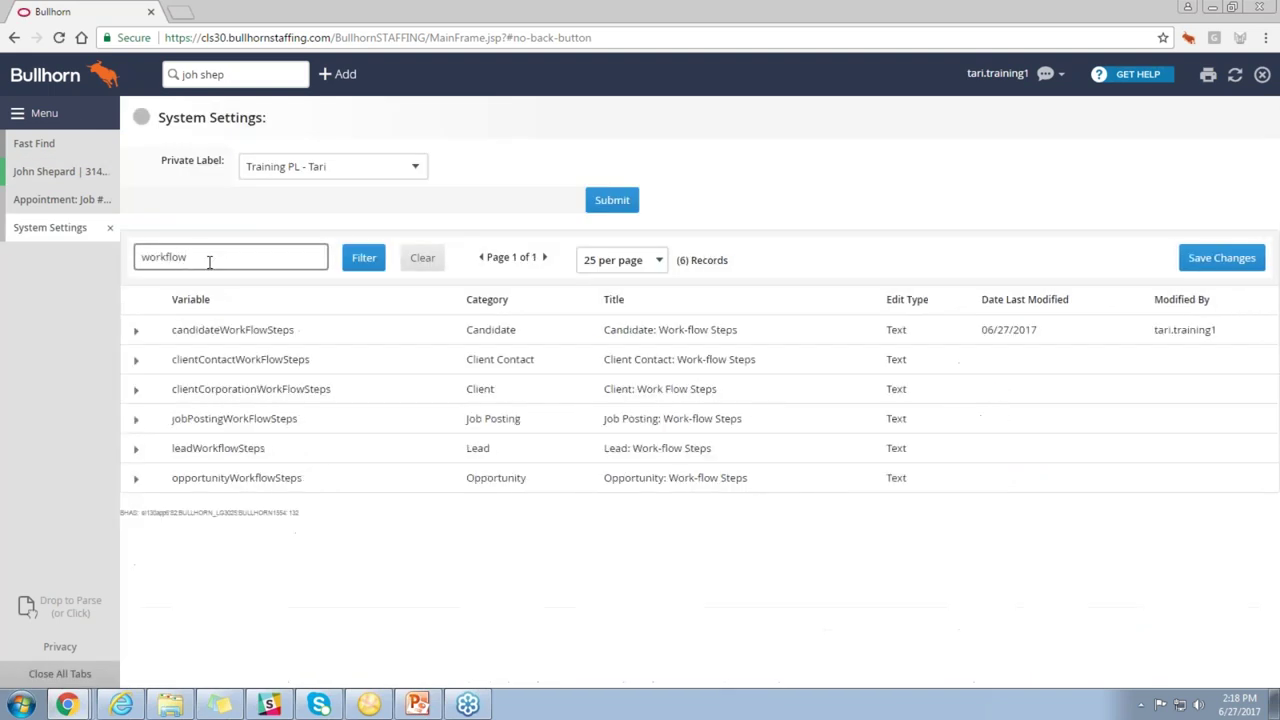
- Expand candidateWorkFlowSteps, review its value and hint, and collapse it again
left_click(134, 330)
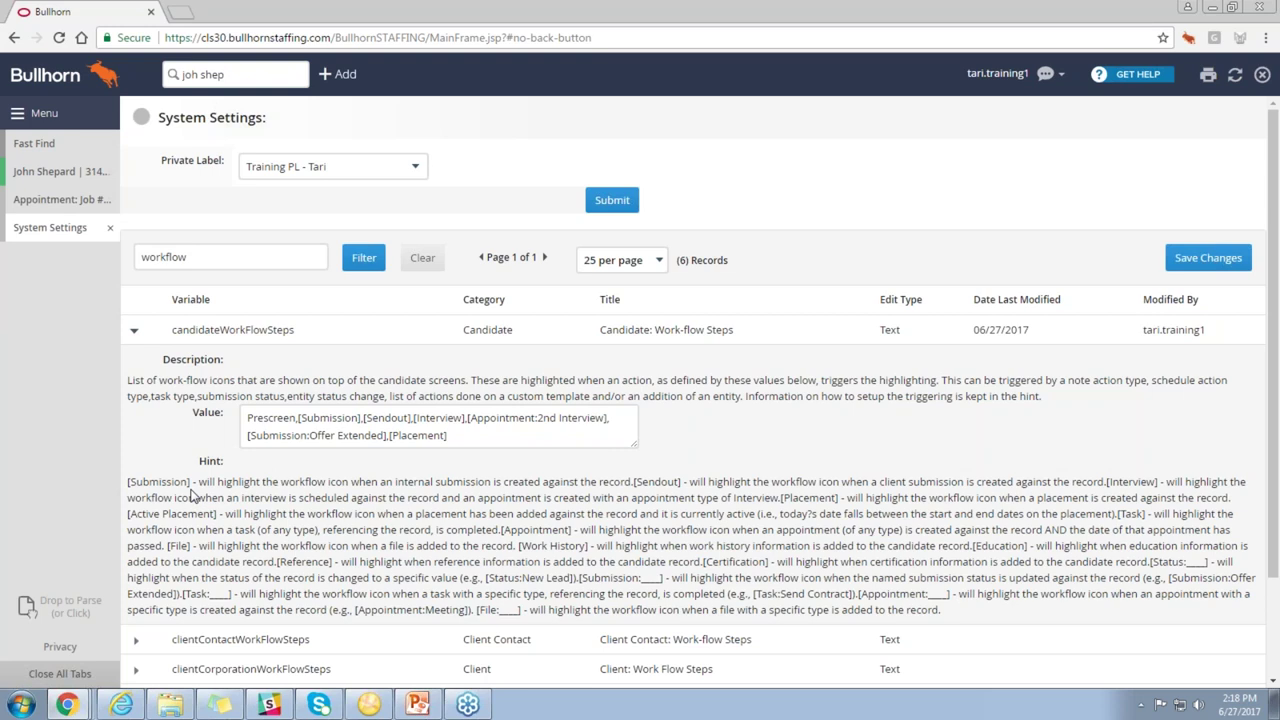
left_click(261, 428)
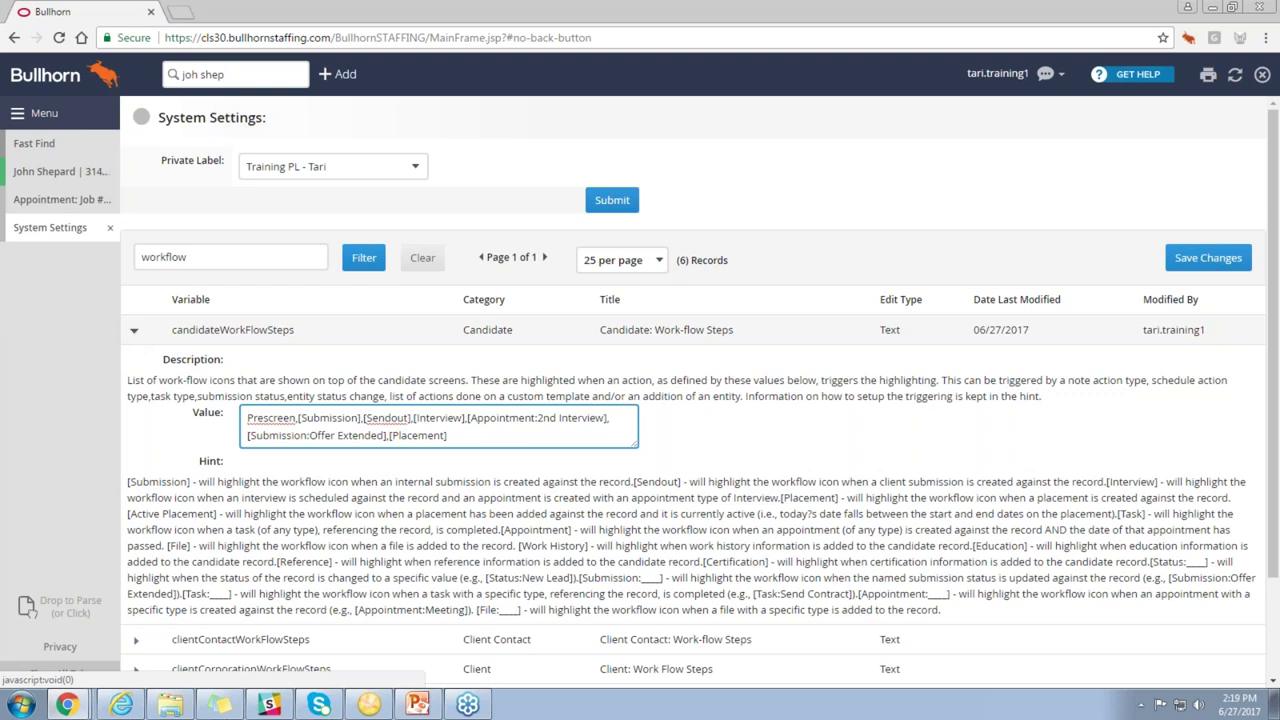
left_click(134, 337)
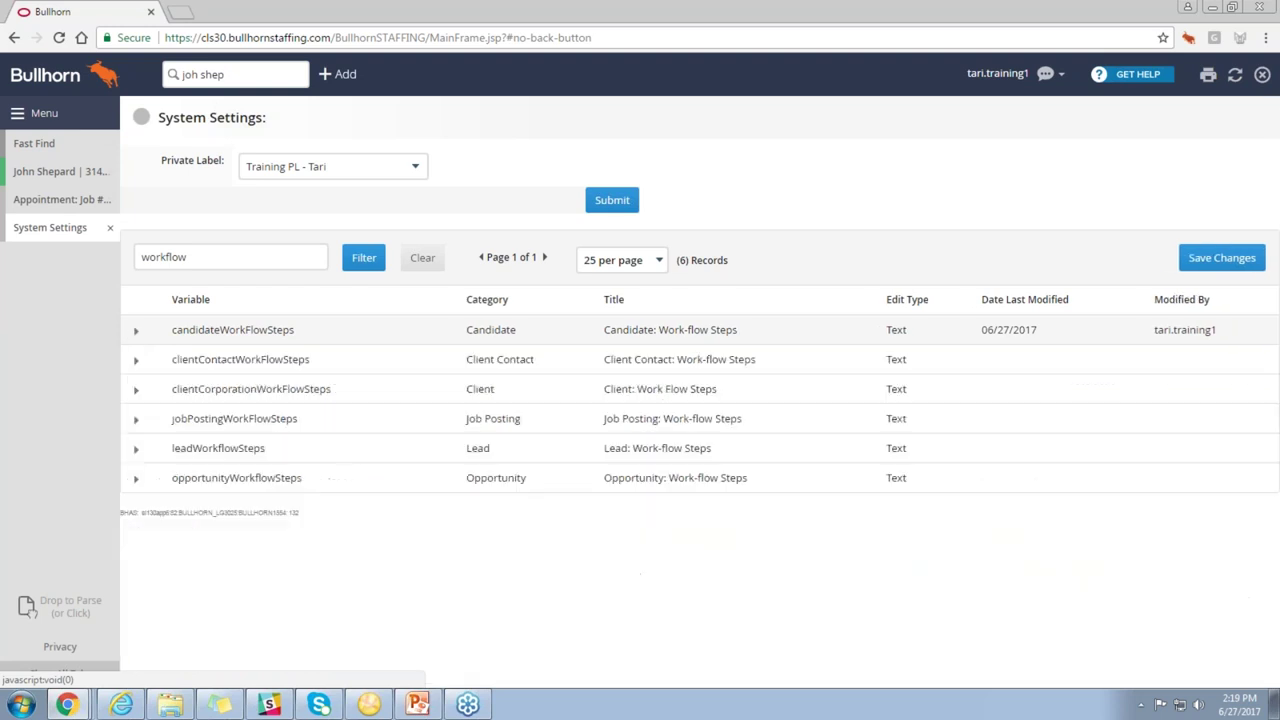
- Expand clientContactWorkFlowSteps, review the Client Visit entry in its value, and collapse the variable
left_click(137, 364)
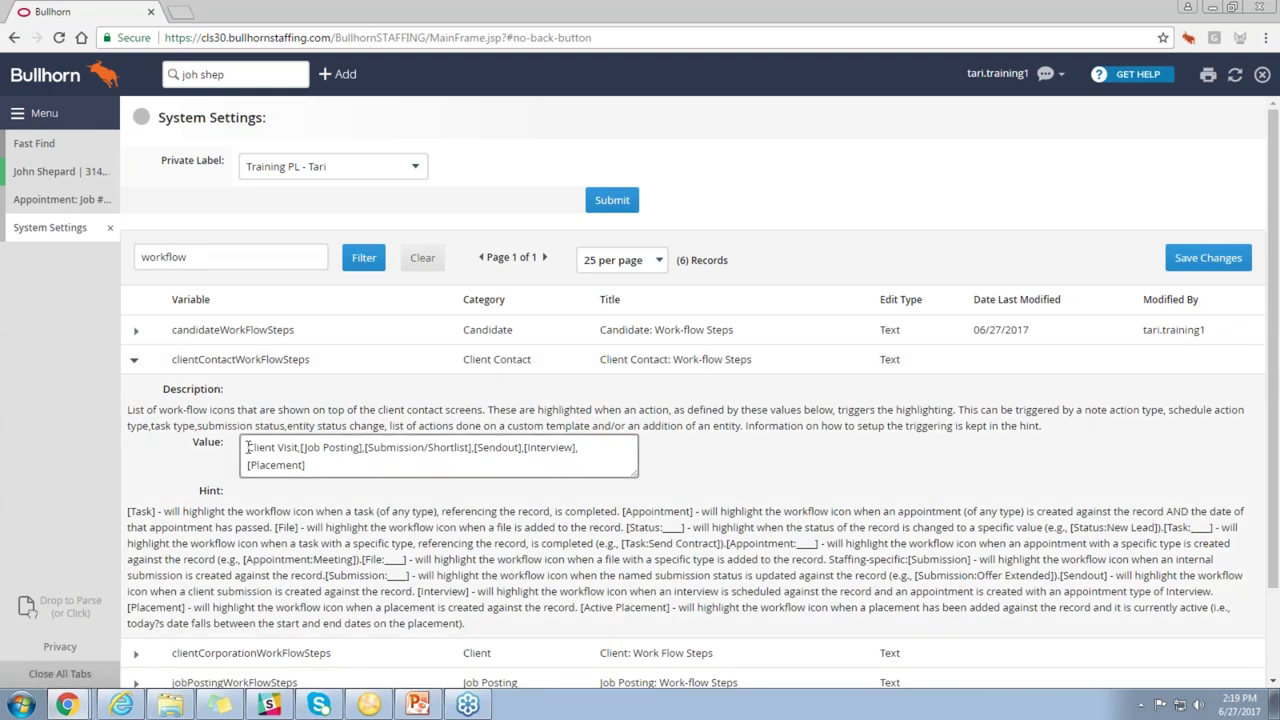
left_click_drag(247, 447, 312, 449)
left_click(319, 461)
left_click(136, 361)
left_click(211, 254)
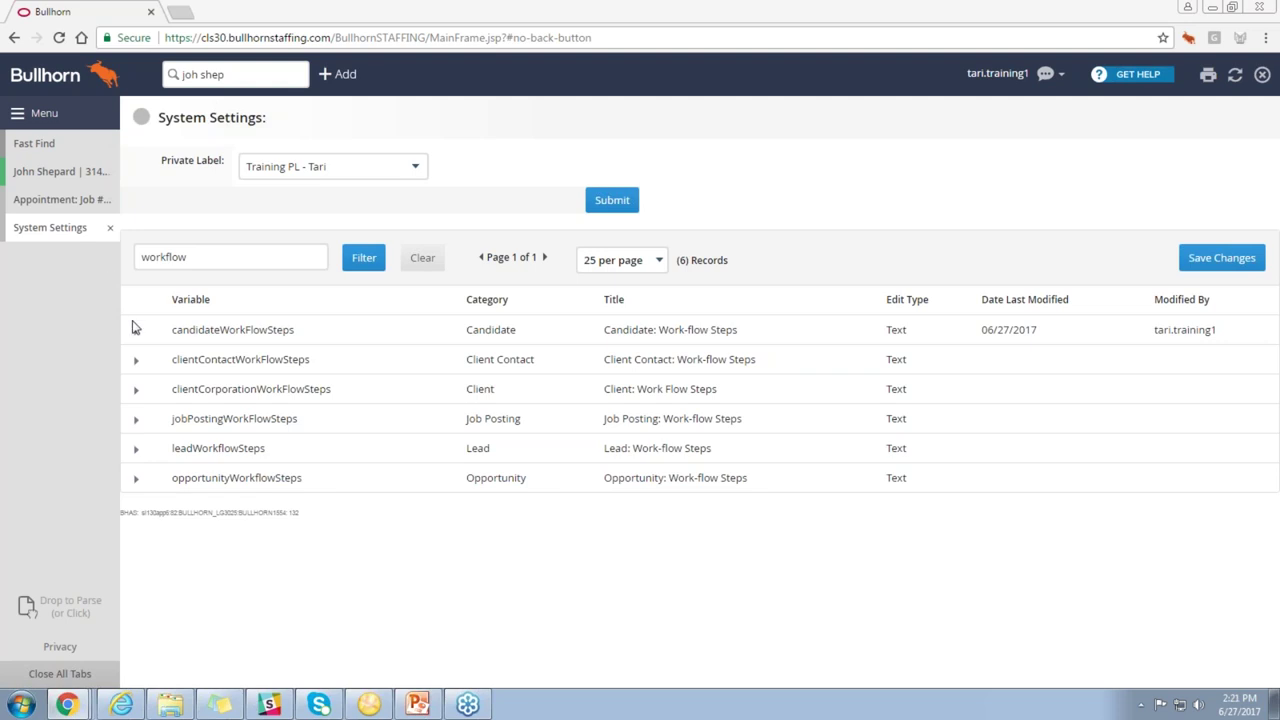
- Expand candidateWorkFlowSteps again and highlight the [Submission:Offer Extended] entry in its value for review
left_click(134, 330)
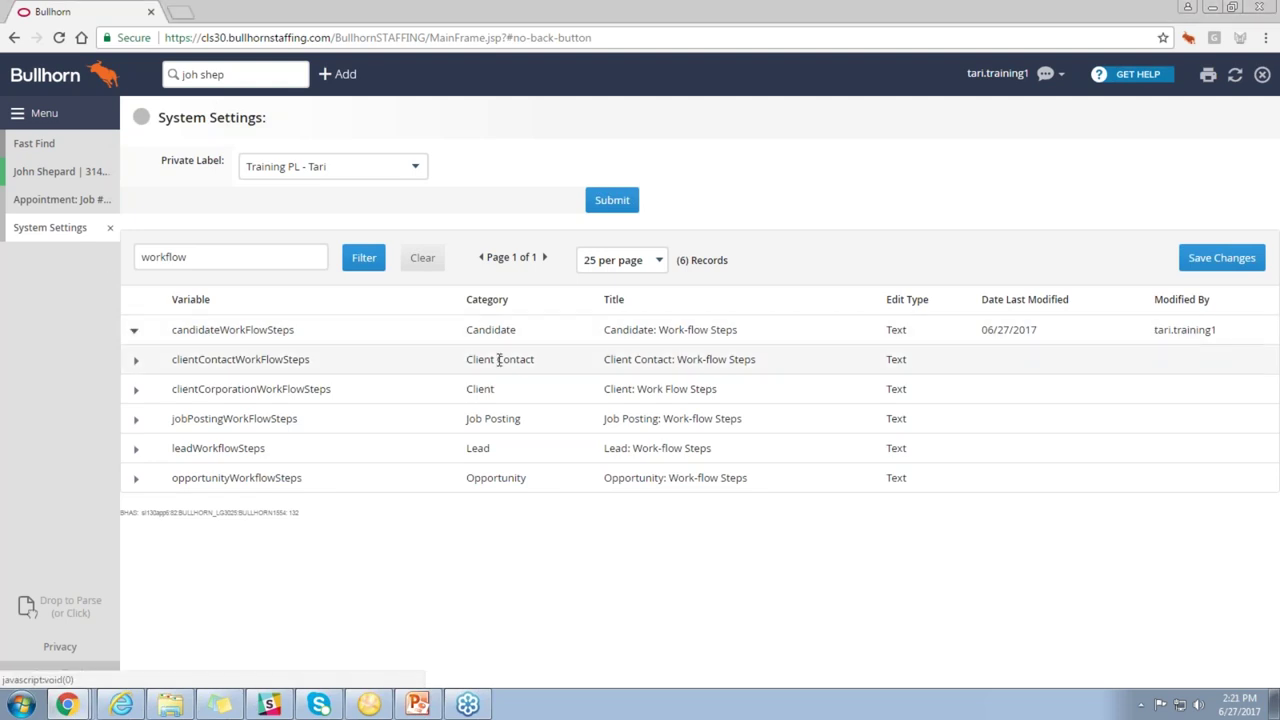
left_click(389, 438)
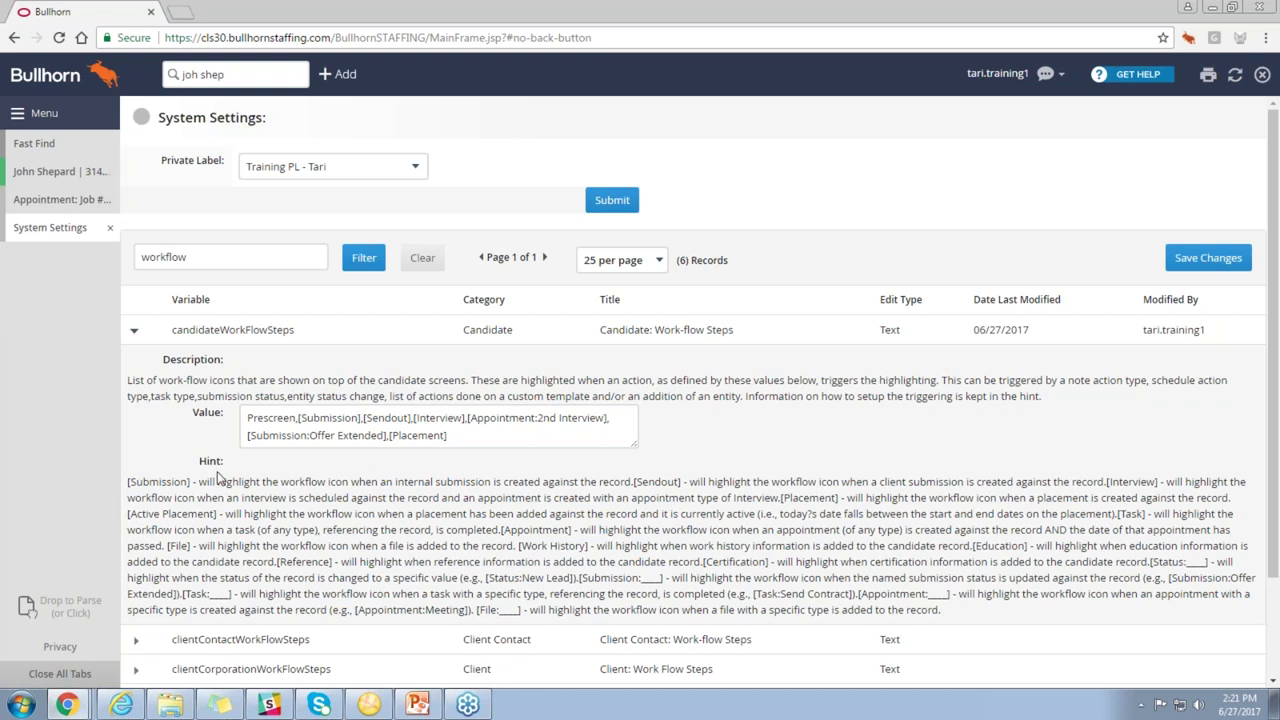
left_click(385, 437)
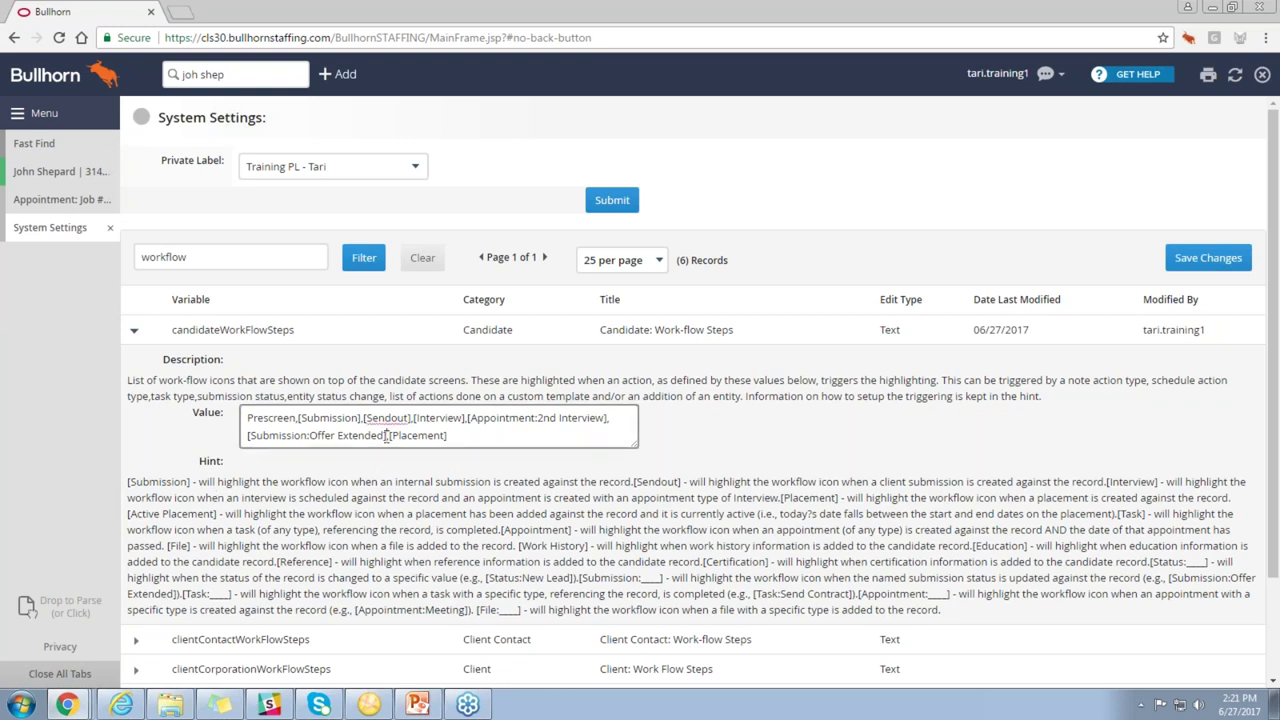
left_click_drag(386, 437, 246, 440)
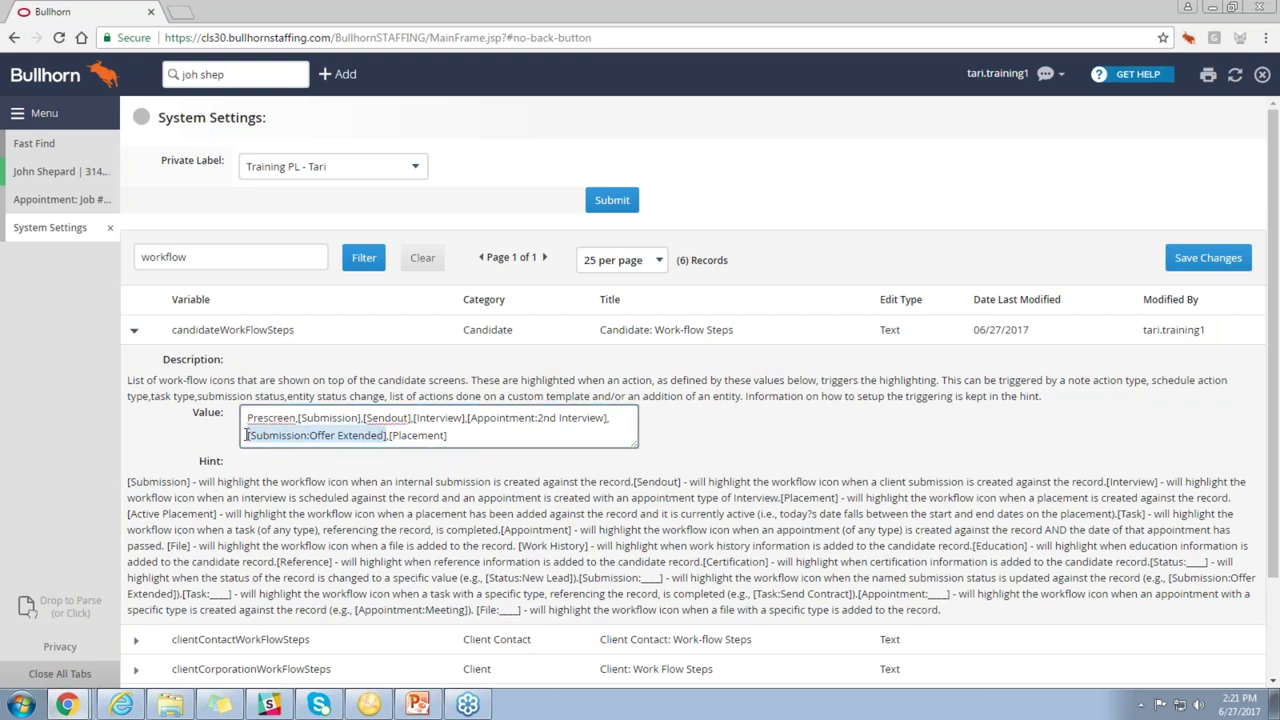
key("Left")
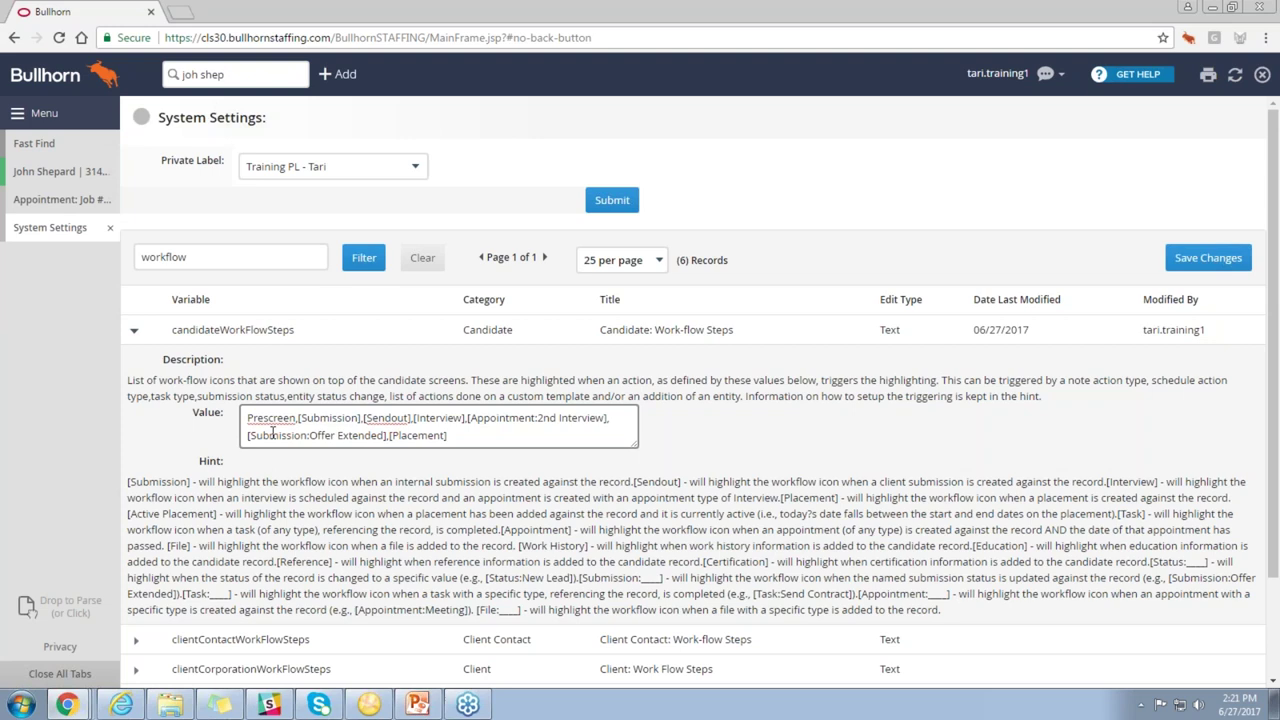
left_click_drag(247, 436, 386, 441)
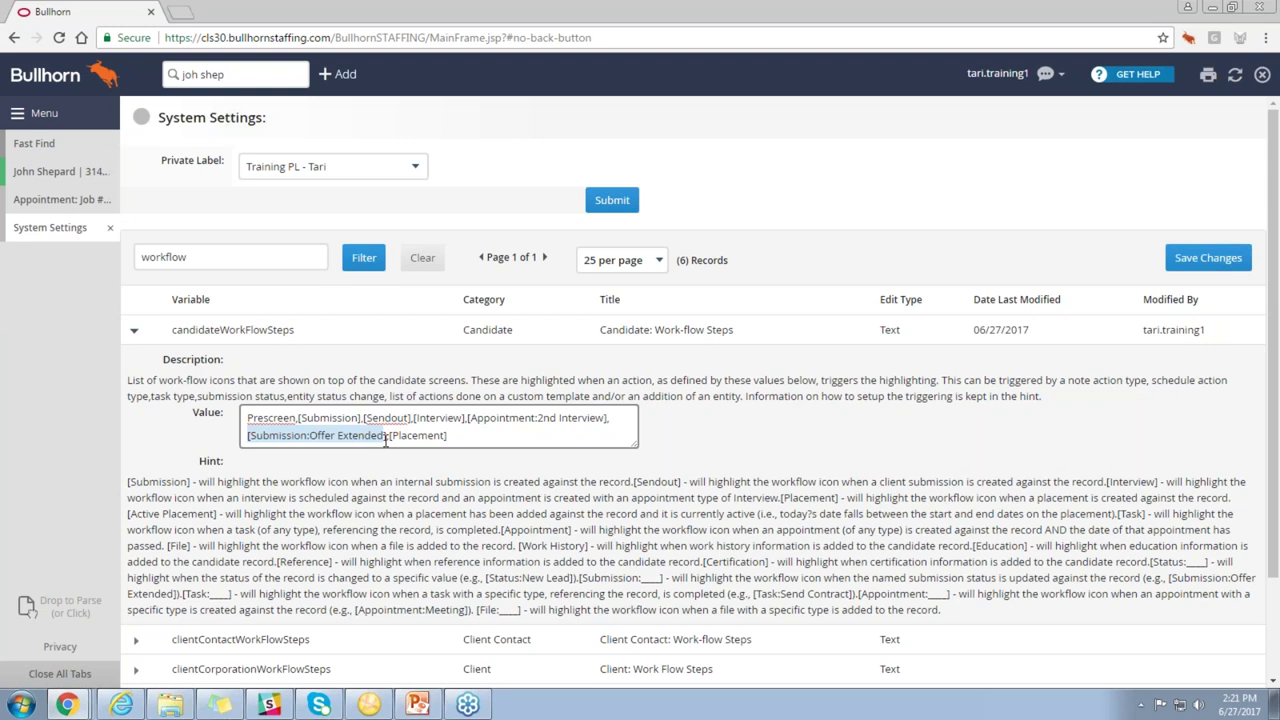
left_click(386, 441)
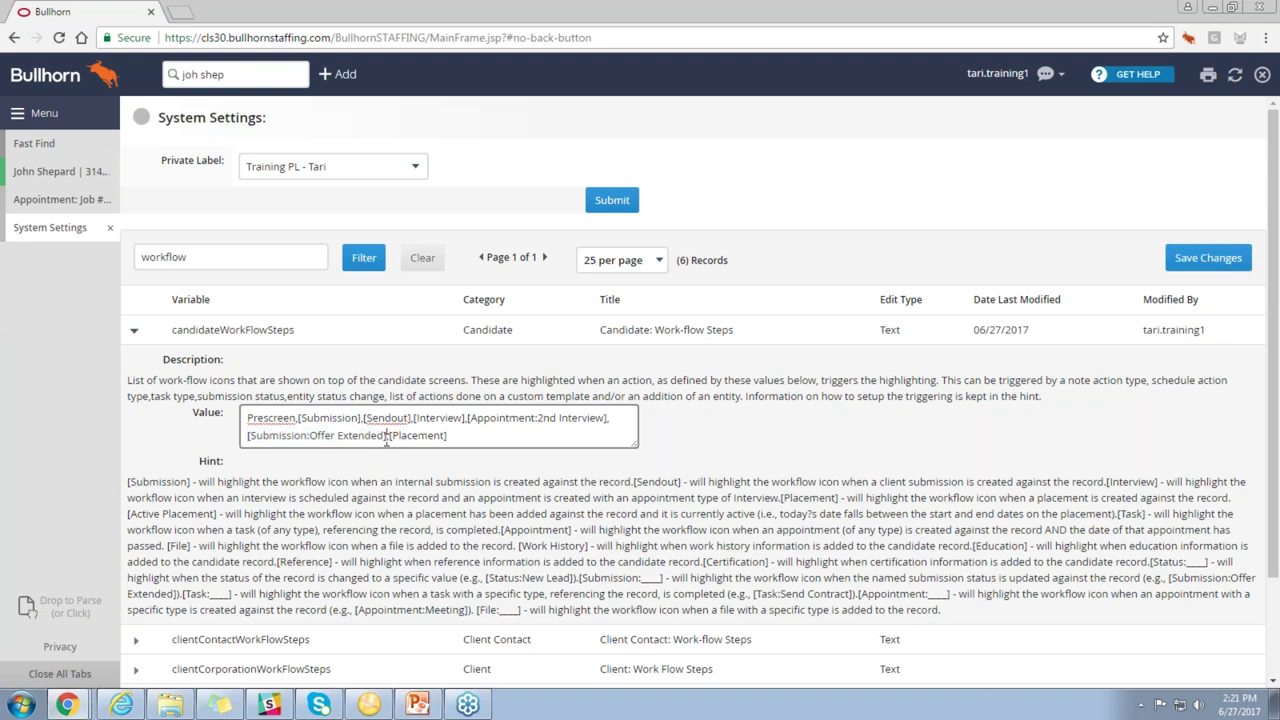
- Highlight [Submission:____] in the candidateWorkFlowSteps hint and examine the [Submission] and [Appointment:2nd Interview] entries in the value
left_click_drag(580, 580, 666, 578)
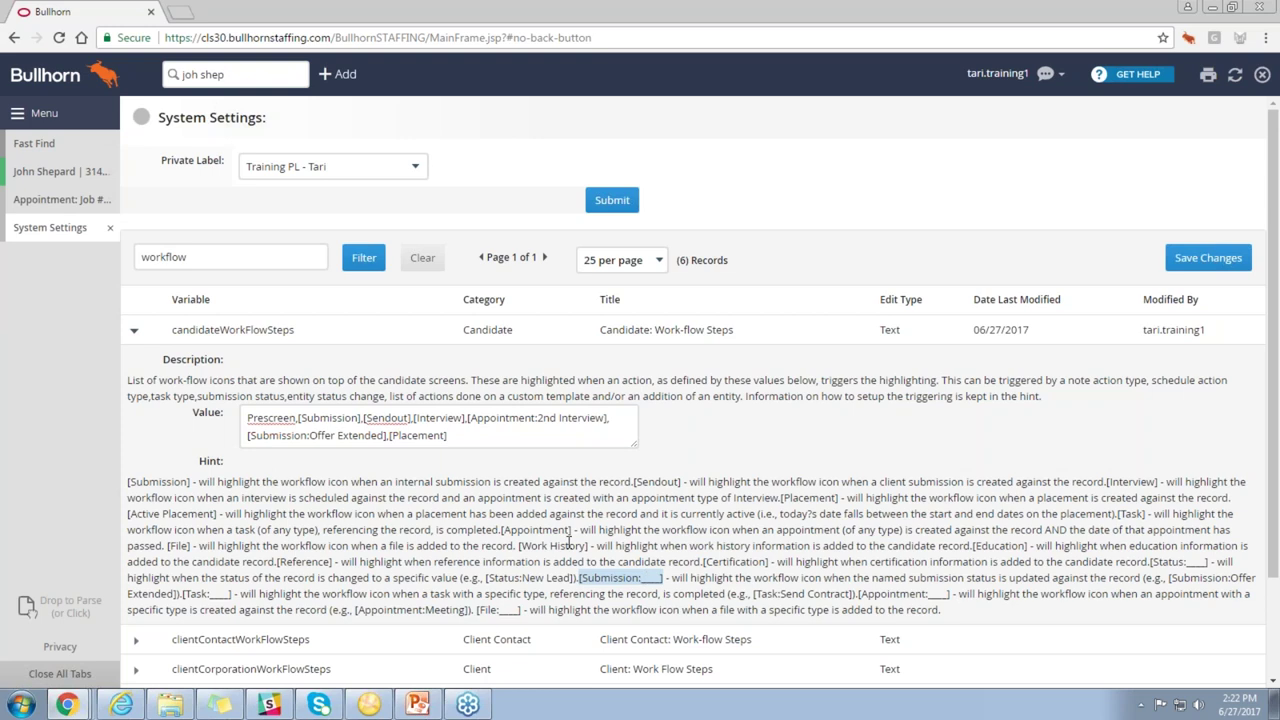
left_click_drag(644, 578, 666, 580)
left_click(329, 419)
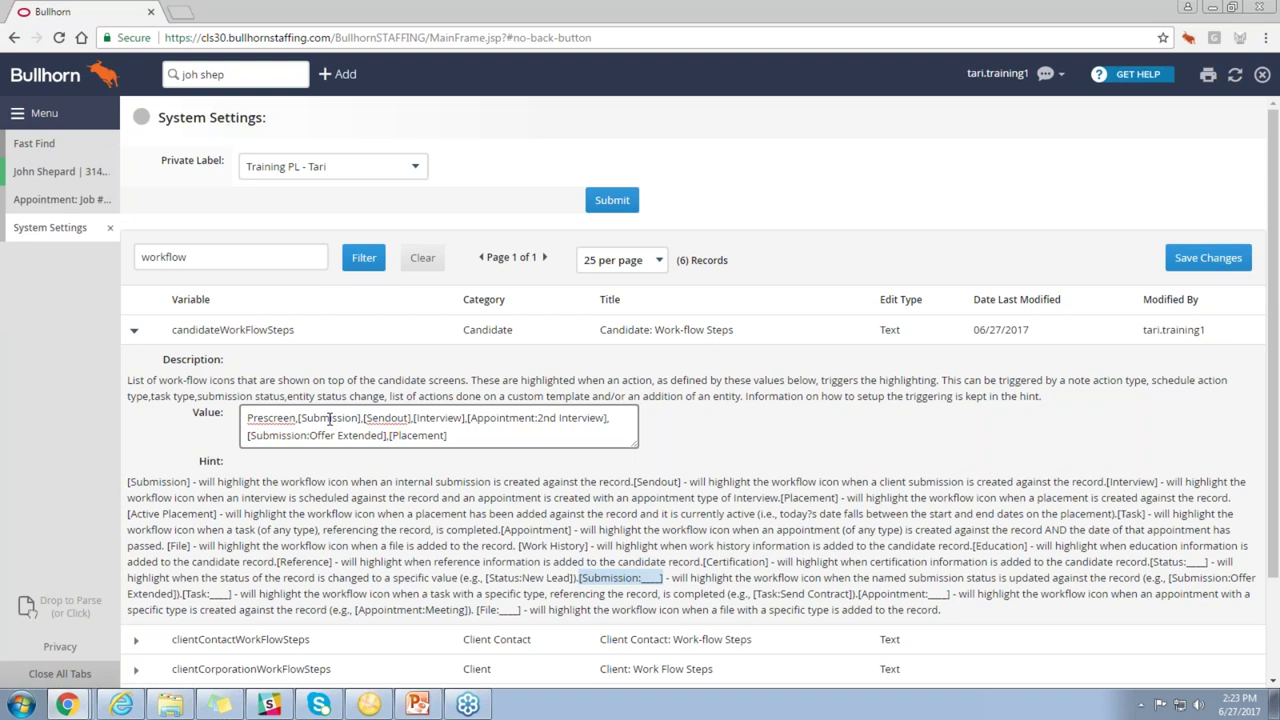
left_click_drag(467, 418, 604, 418)
left_click(467, 436)
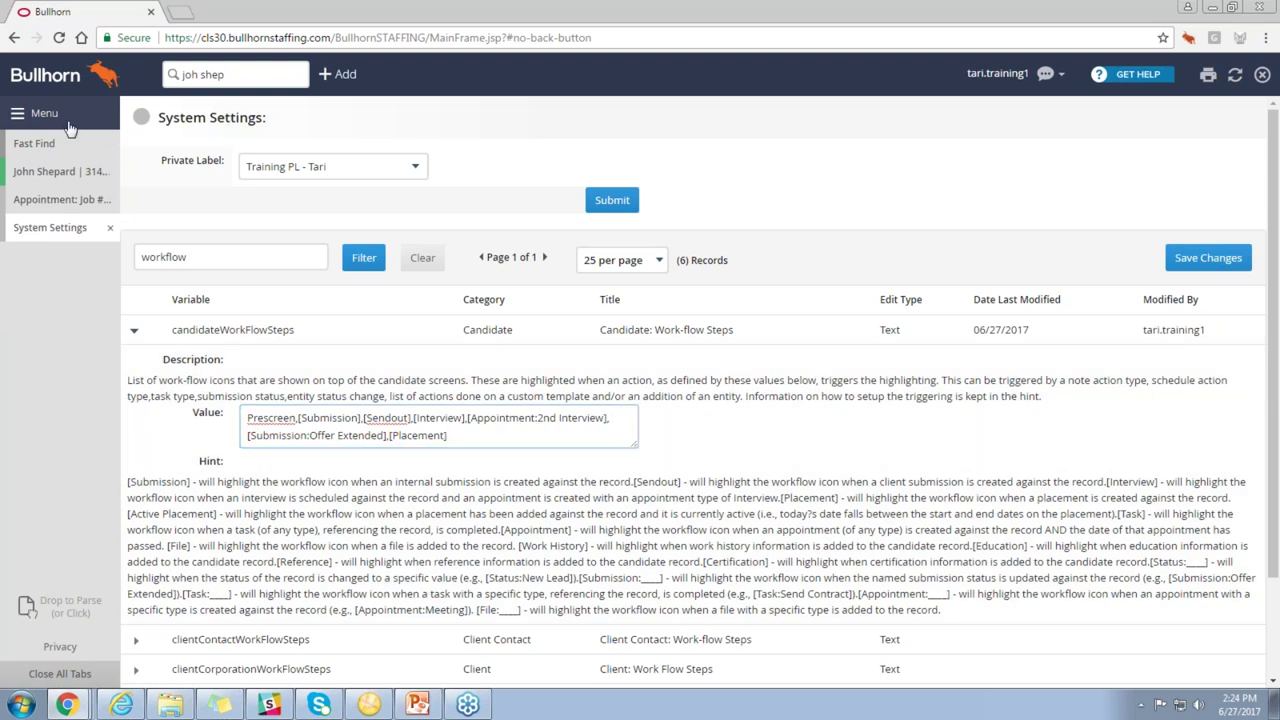
- Open the Submissions list and filter the Status column by Offer Extended and Submitted
left_click(68, 118)
left_click(349, 258)
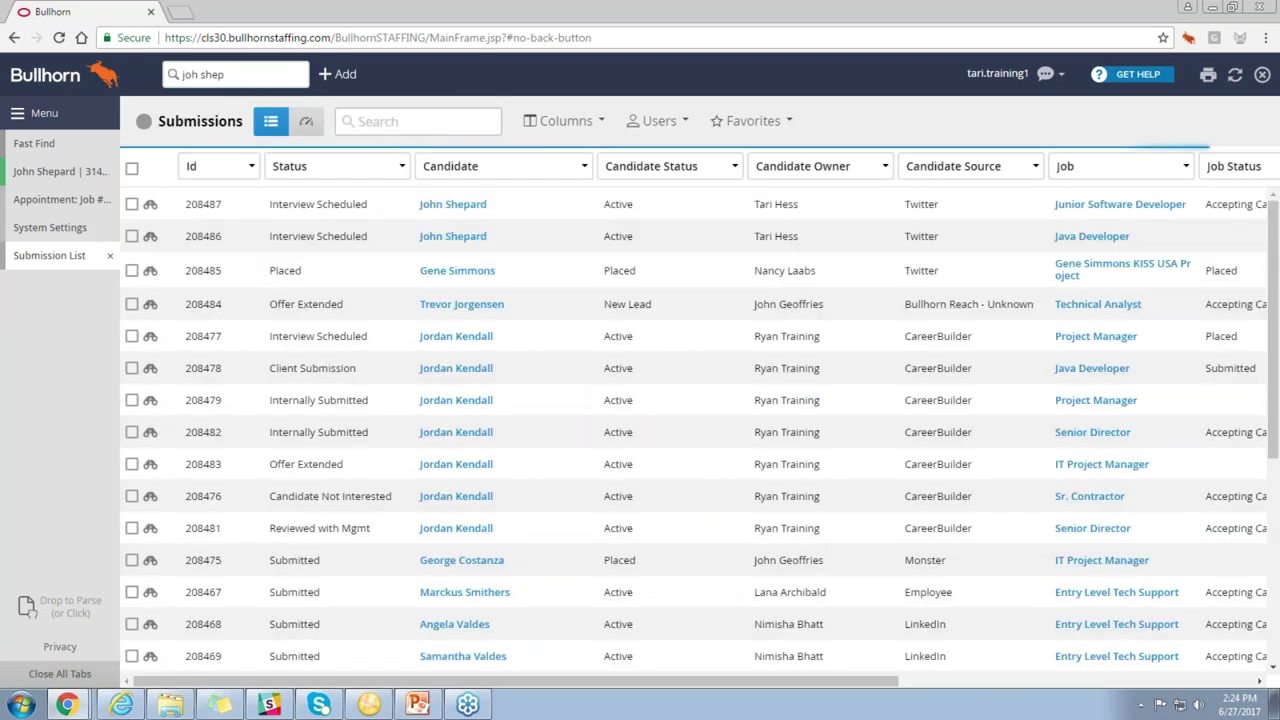
left_click(355, 170)
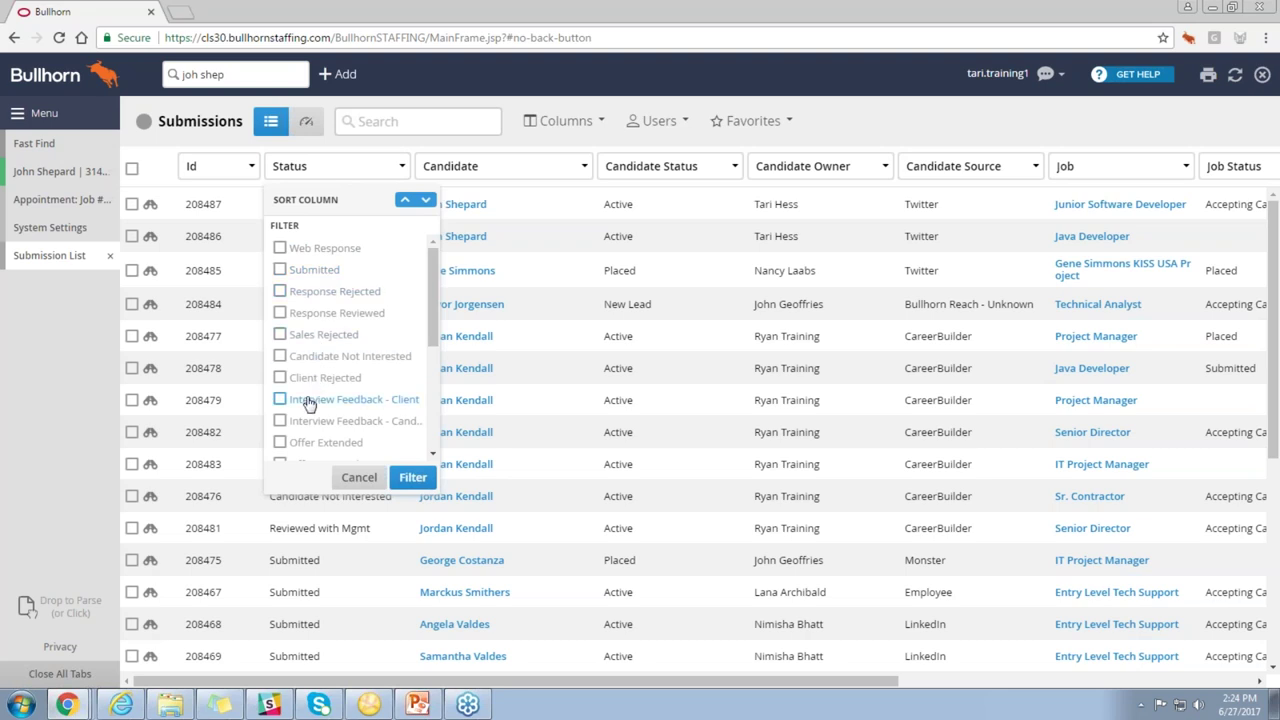
left_click(296, 443)
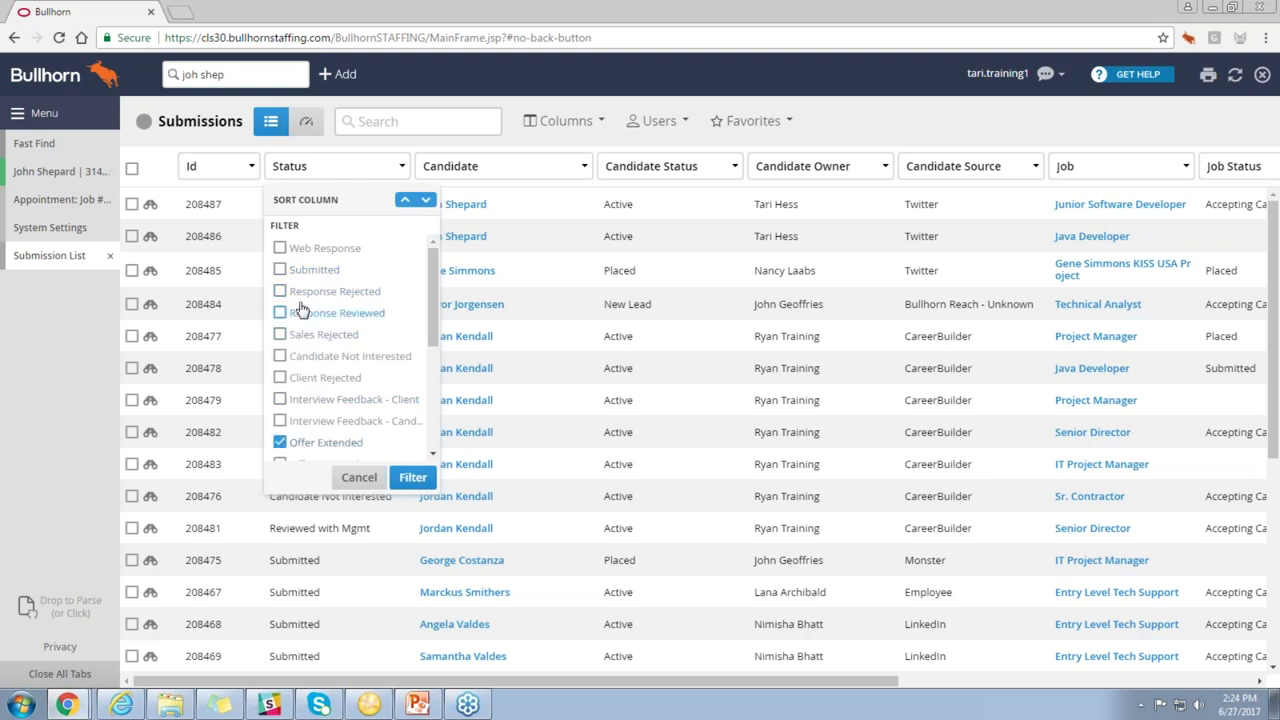
left_click(299, 272)
left_click(405, 478)
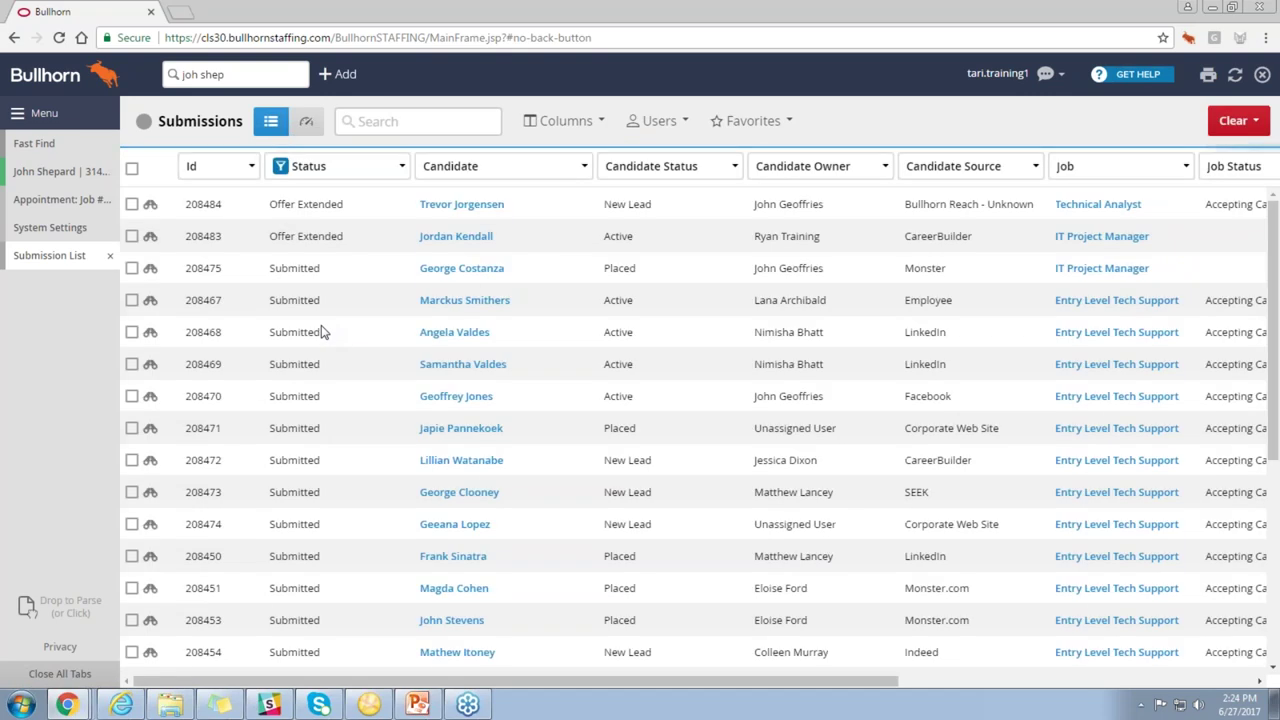
- Select all submissions on the page, review the bulk actions offered for them, and return to System Settings
left_click(133, 169)
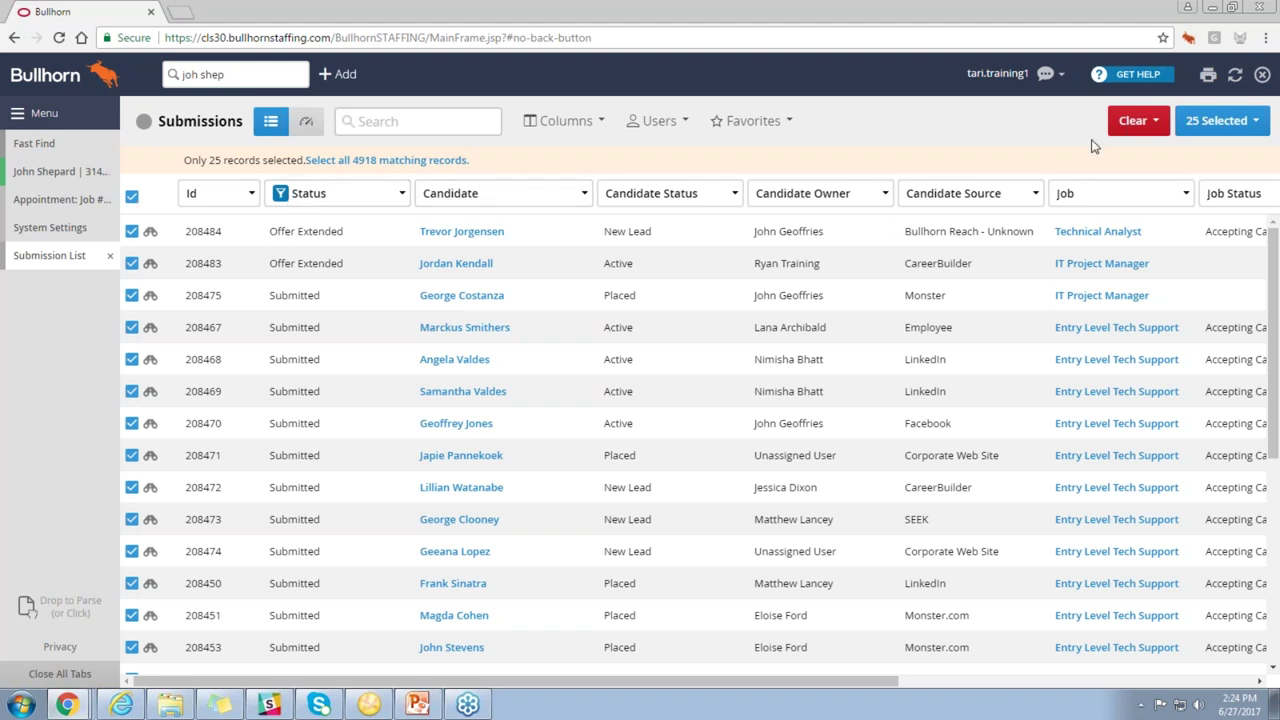
left_click(1222, 124)
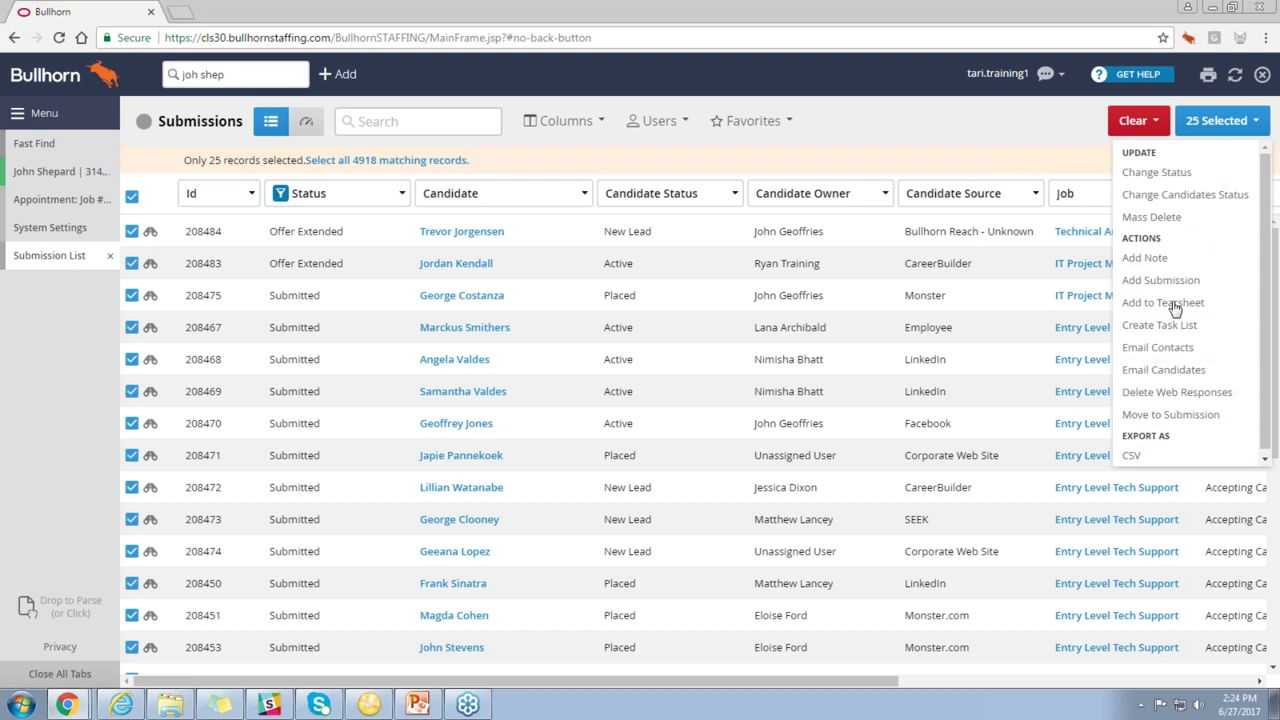
left_click(41, 227)
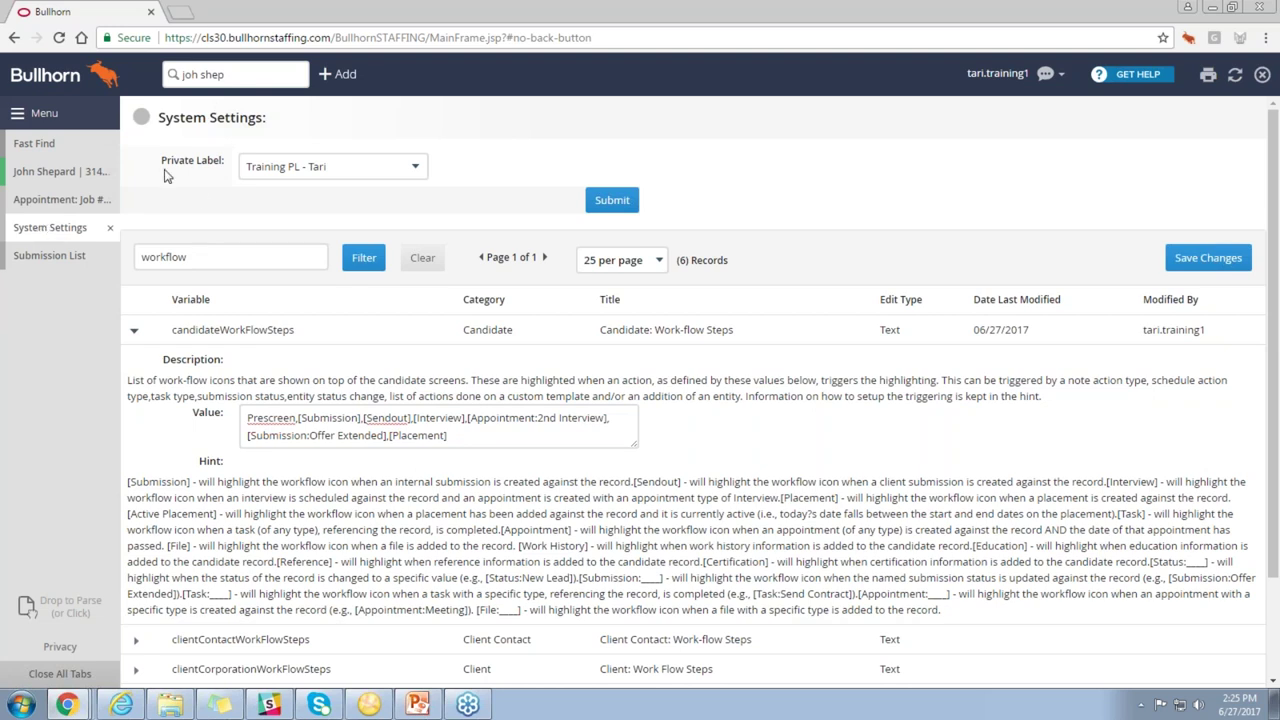
- Glance at the Submissions list again, then collapse candidateWorkFlowSteps in System Settings
left_click(44, 113)
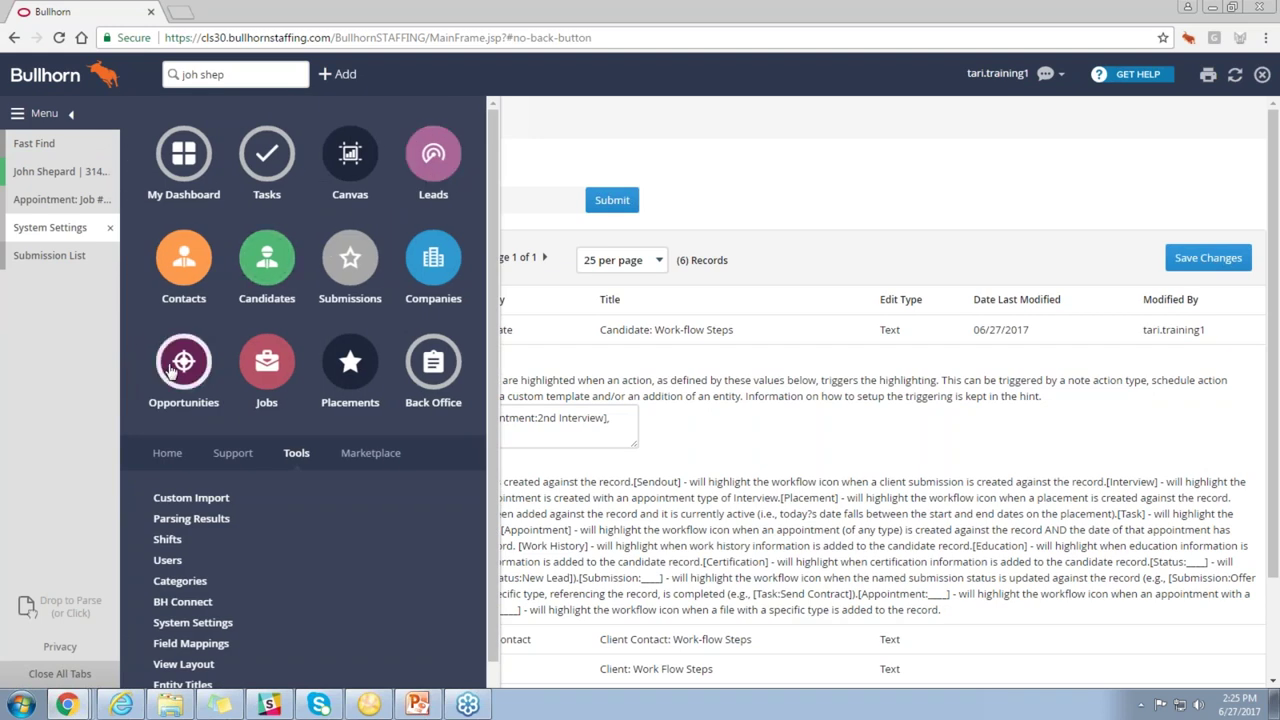
left_click(60, 257)
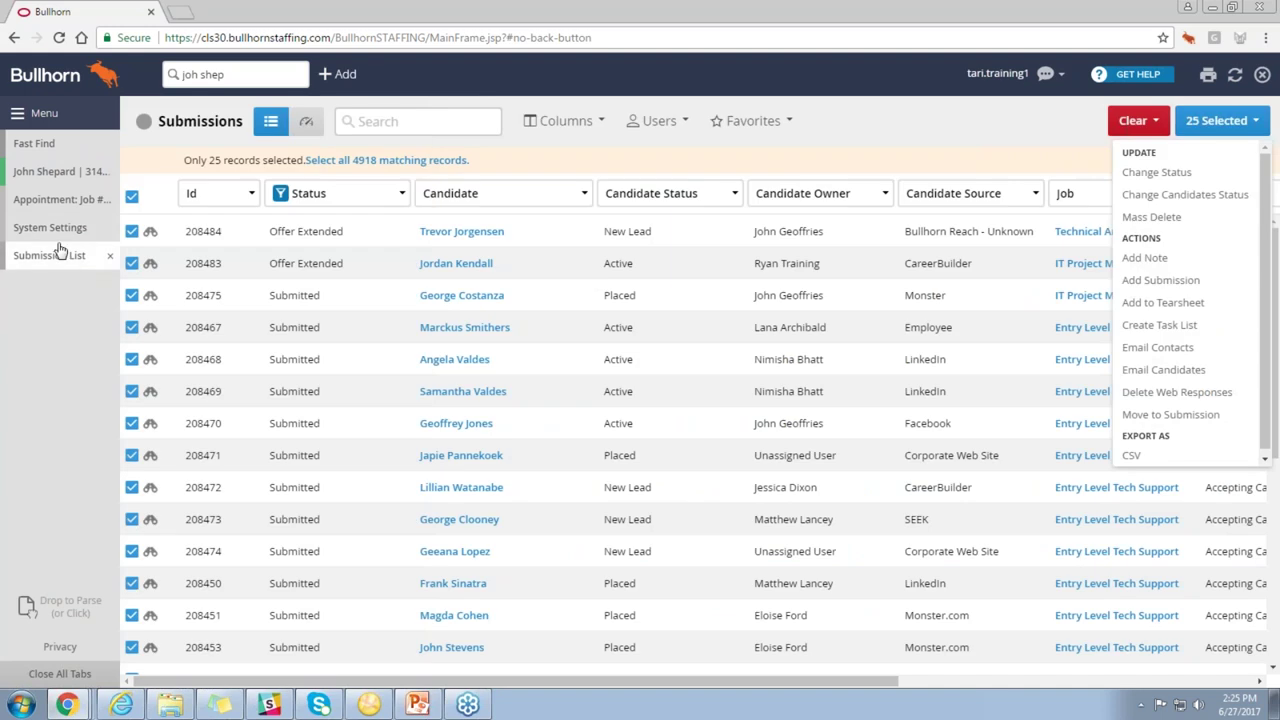
left_click(55, 228)
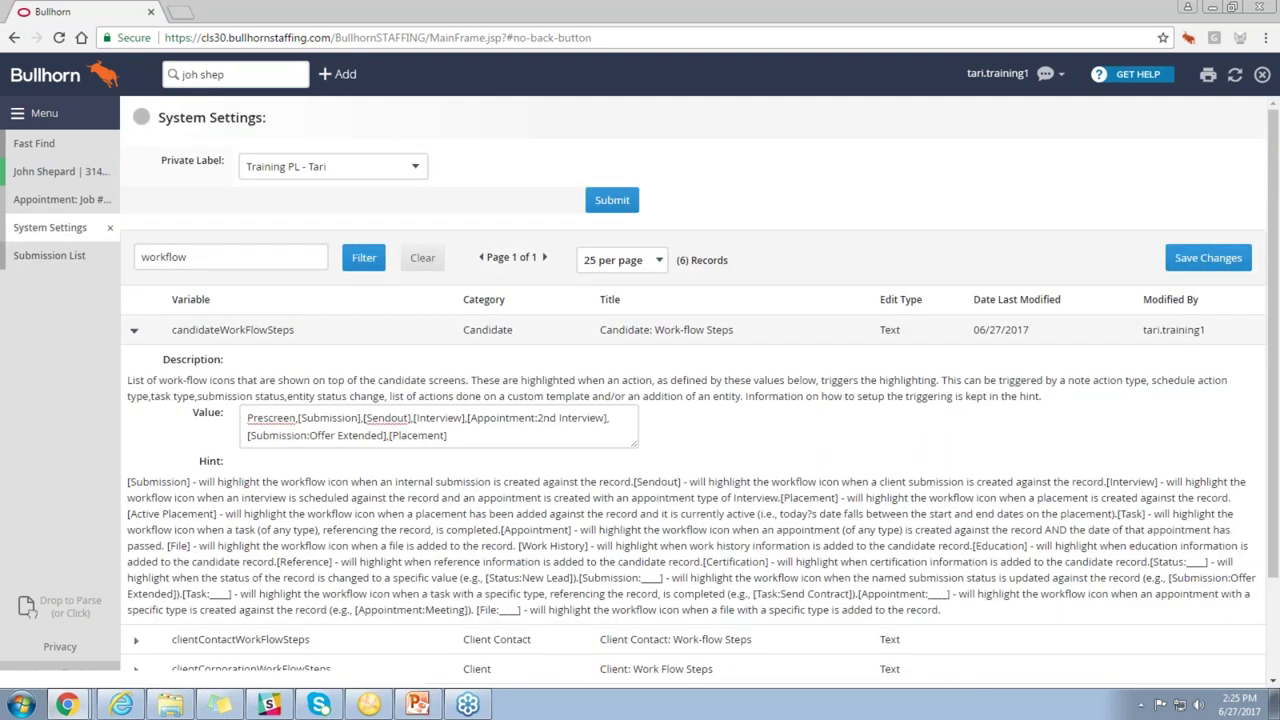
left_click(134, 330)
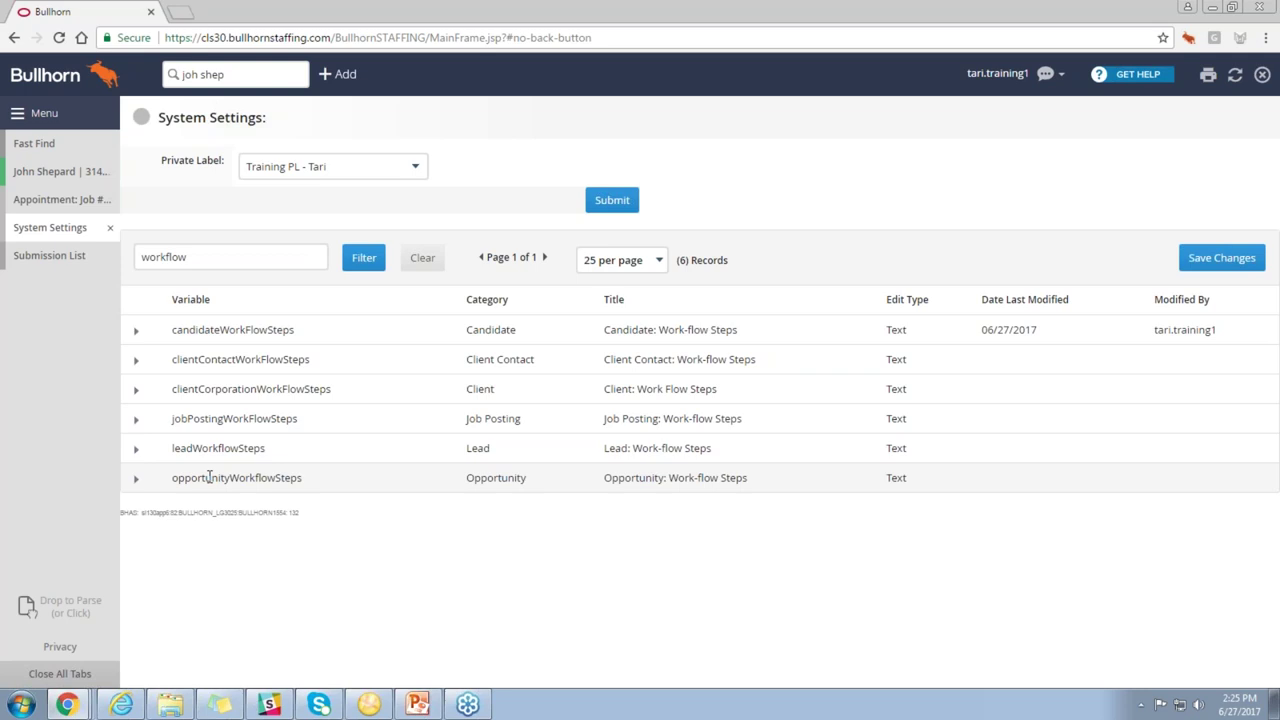
- Return to the candidate's record and review the workflow icons on the Activity page
left_click(63, 171)
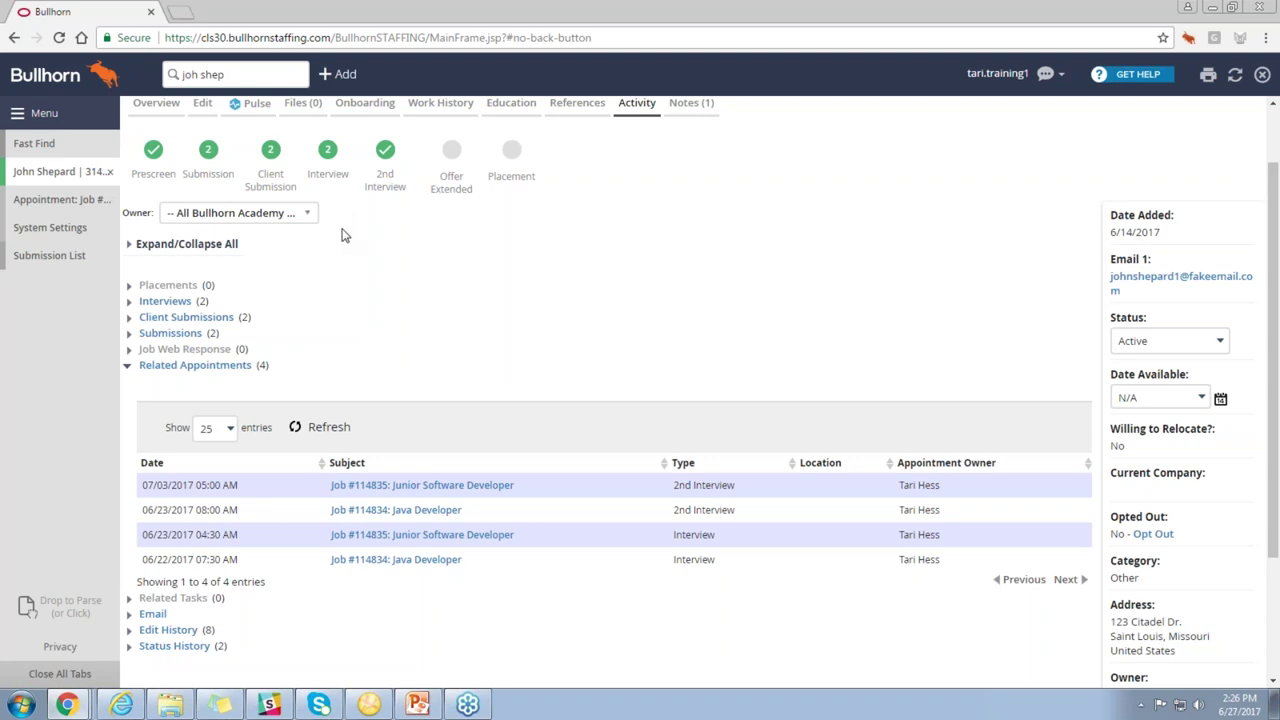
scroll(343, 234, "up", 1)
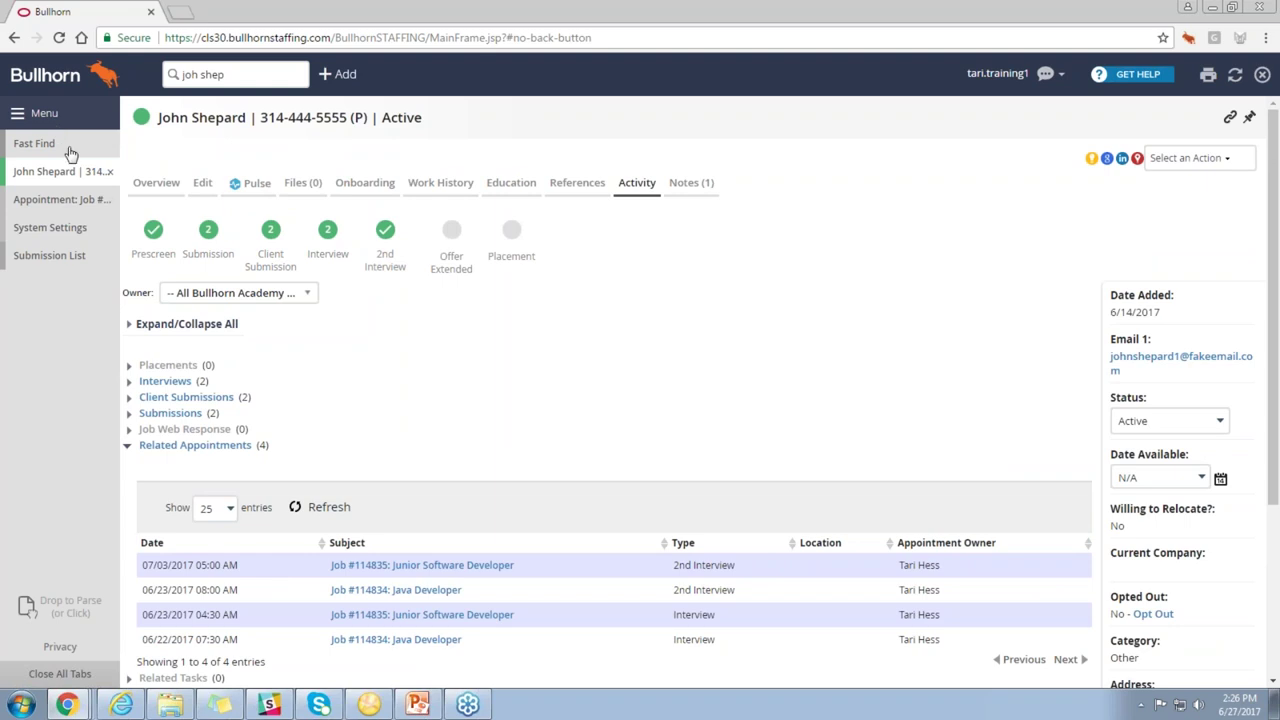
- Clear the status filter and record selection in the Submissions list and return to the candidate's record
left_click(38, 114)
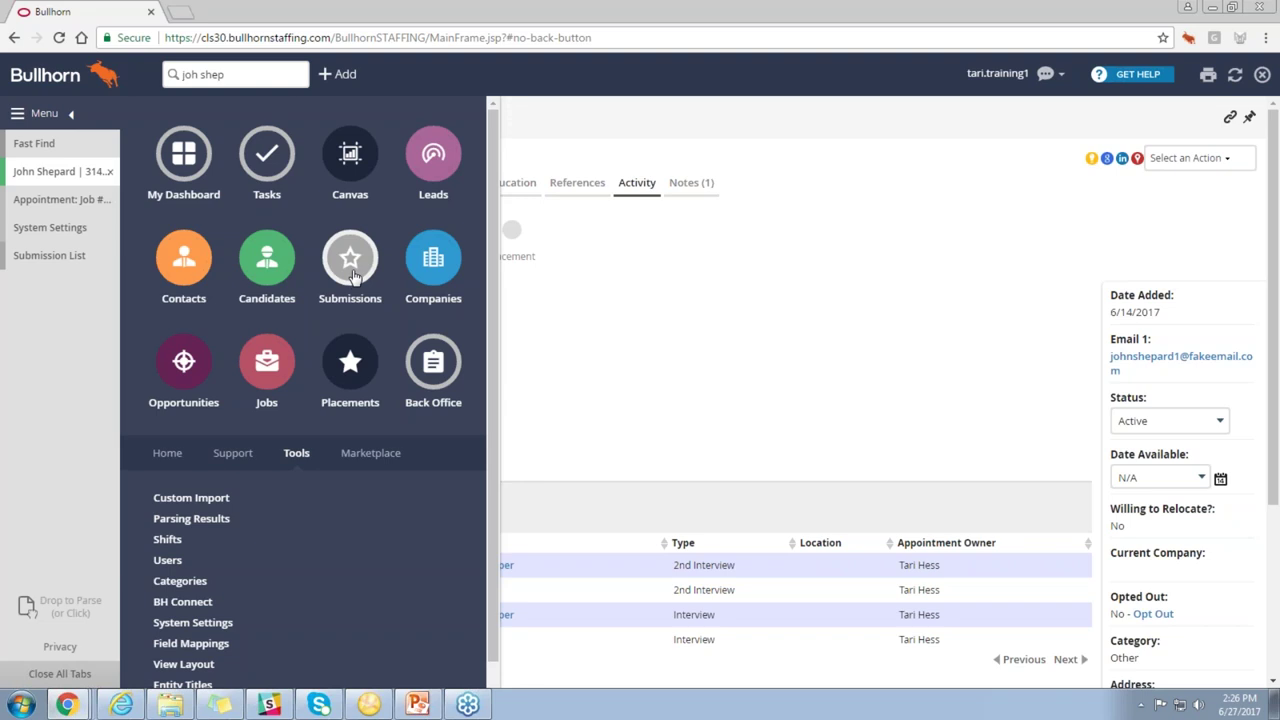
left_click(63, 257)
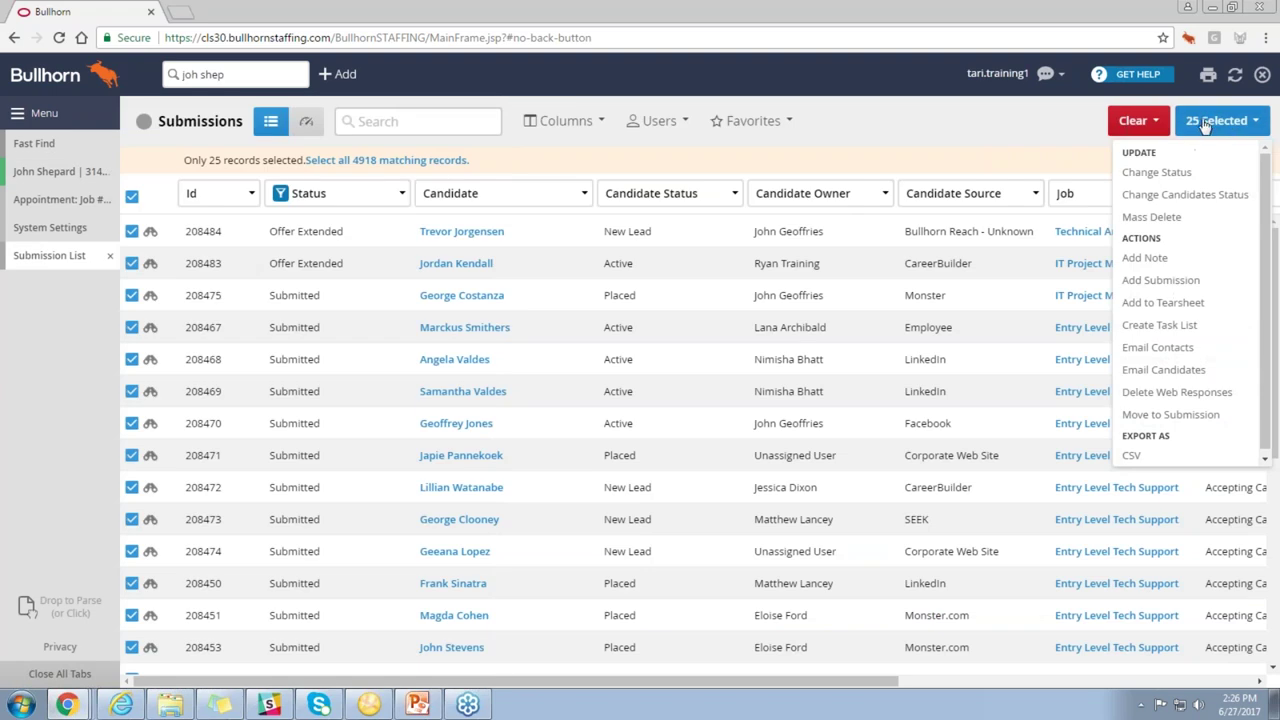
left_click(1133, 120)
left_click(1072, 196)
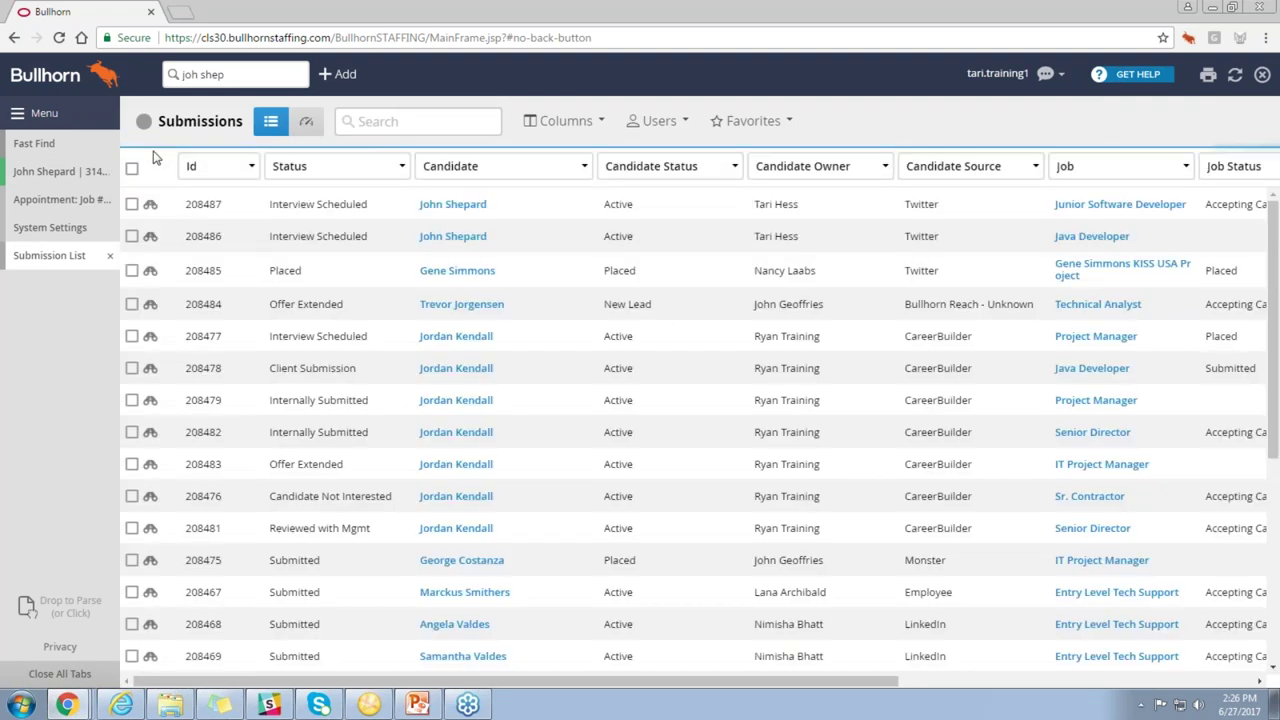
left_click(45, 174)
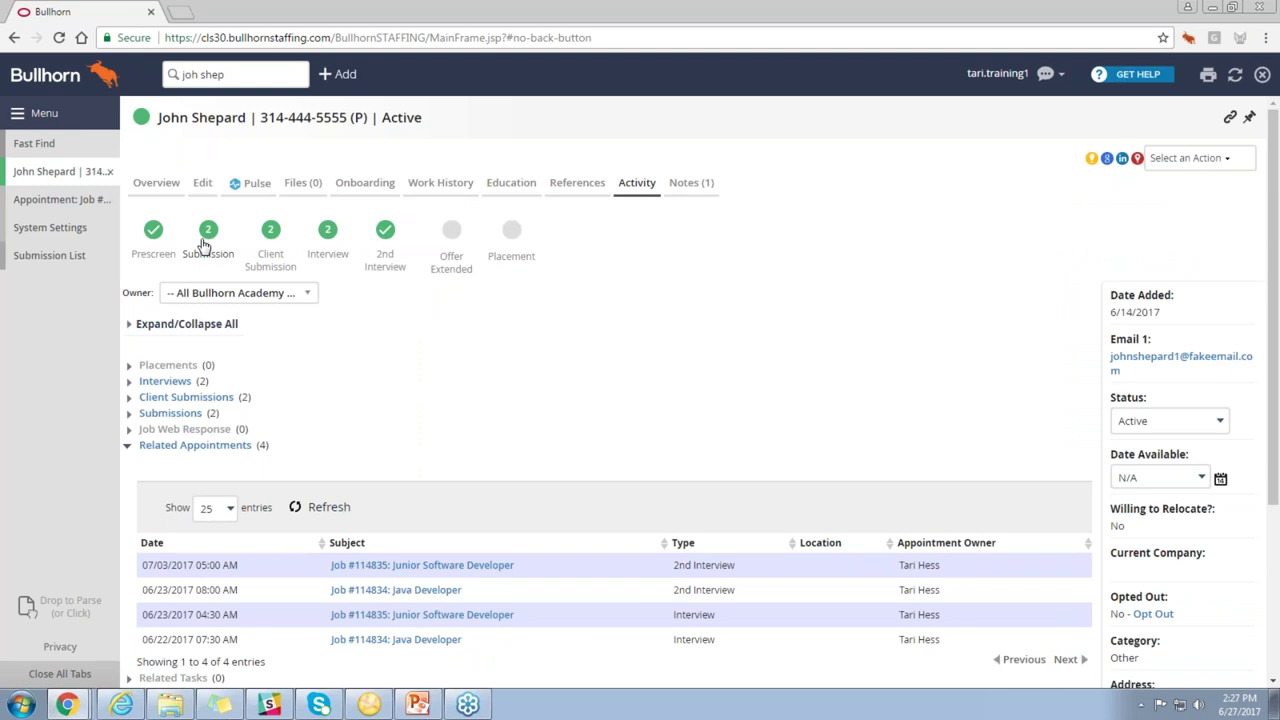
- Filter the Submissions list to the status 2nd Interview and return to the candidate's record
left_click(55, 256)
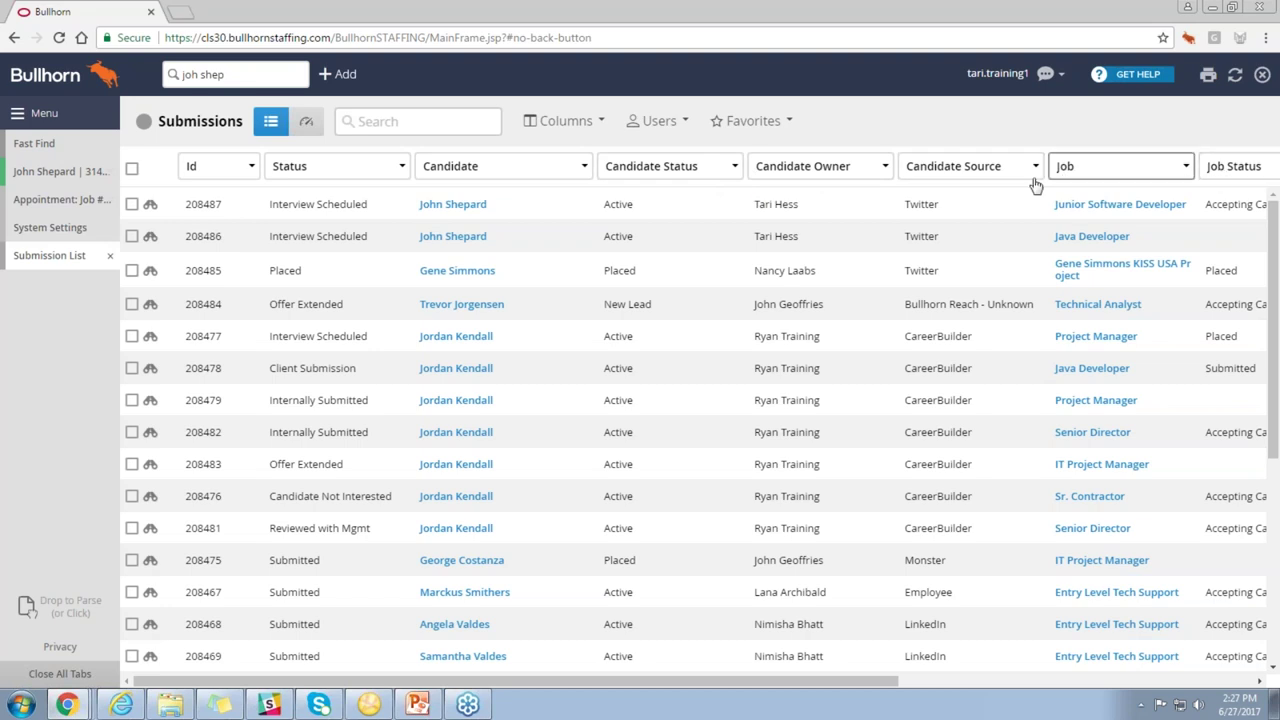
left_click(320, 172)
scroll(375, 249, "down", 5)
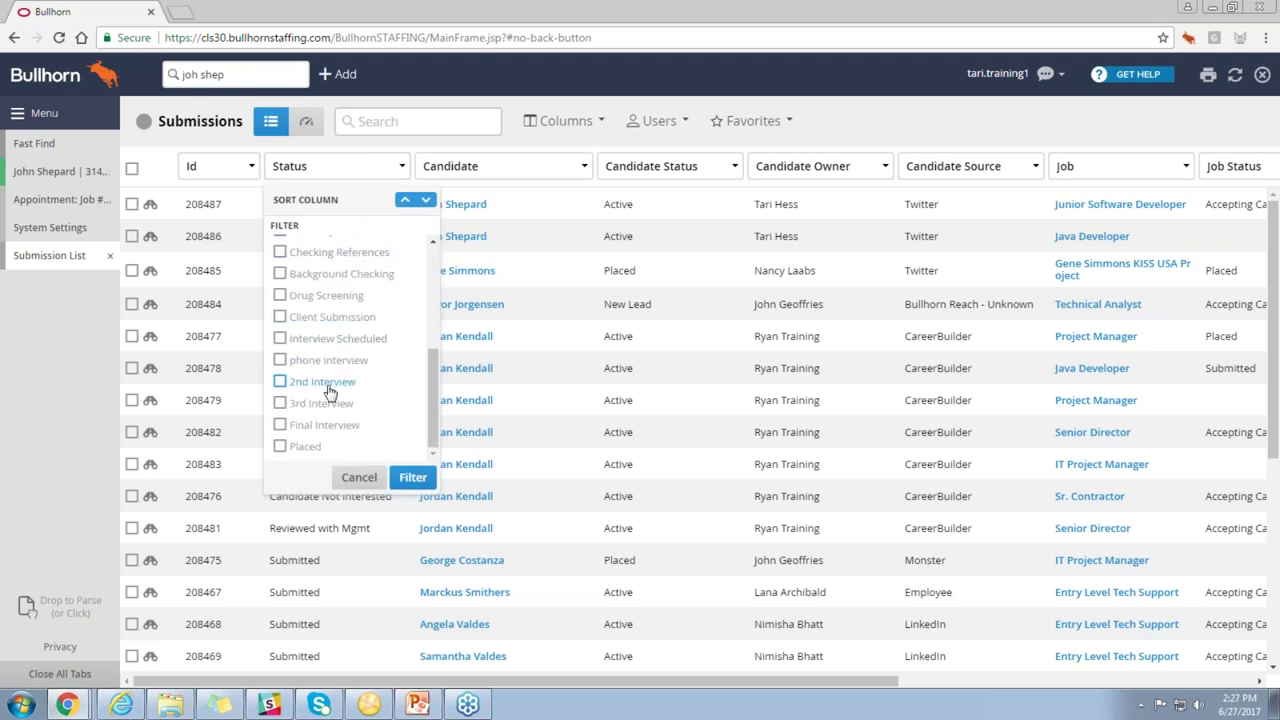
left_click(330, 388)
left_click(409, 478)
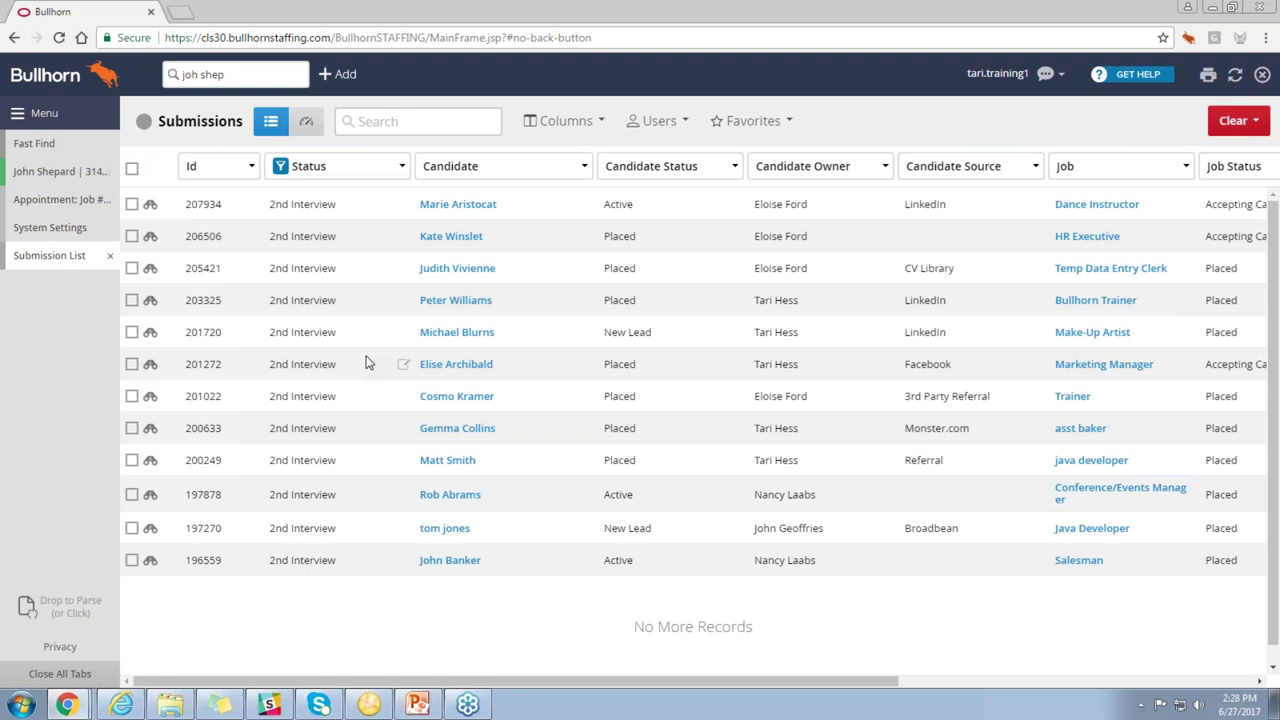
left_click(63, 176)
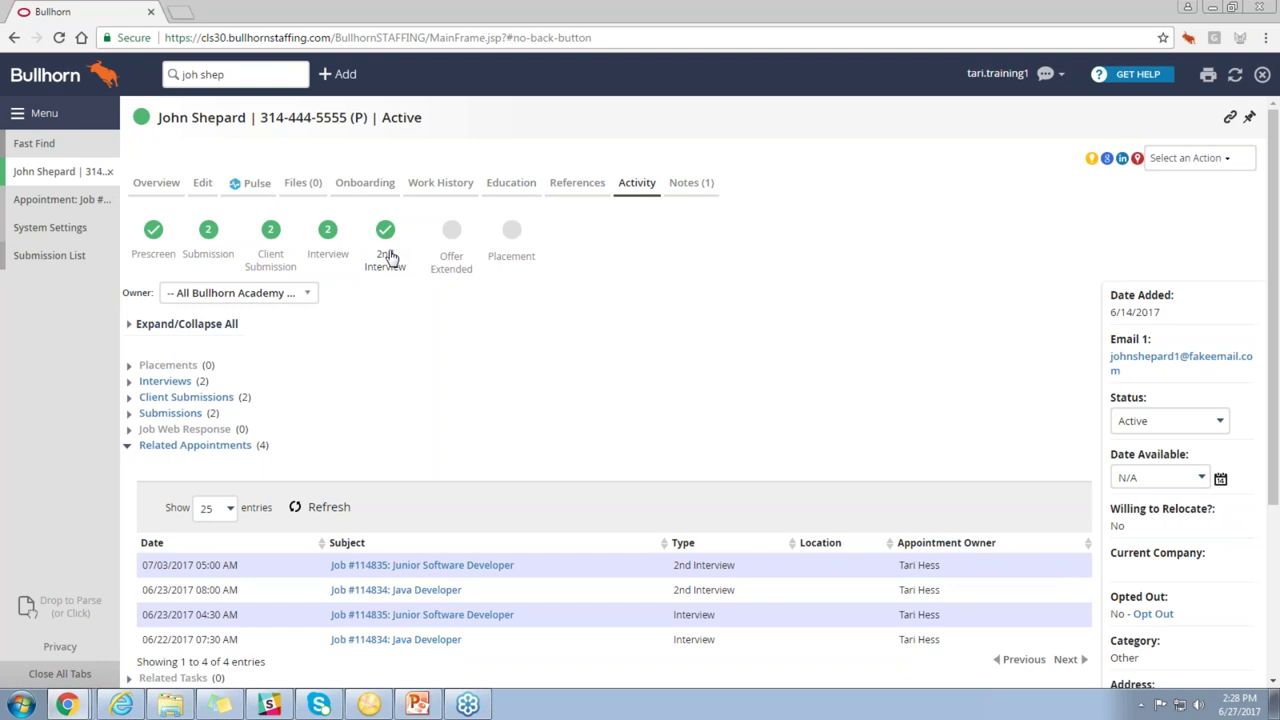
- Review the value and hints of jobPostingWorkFlowSteps in System Settings, then collapse the setting
left_click(50, 236)
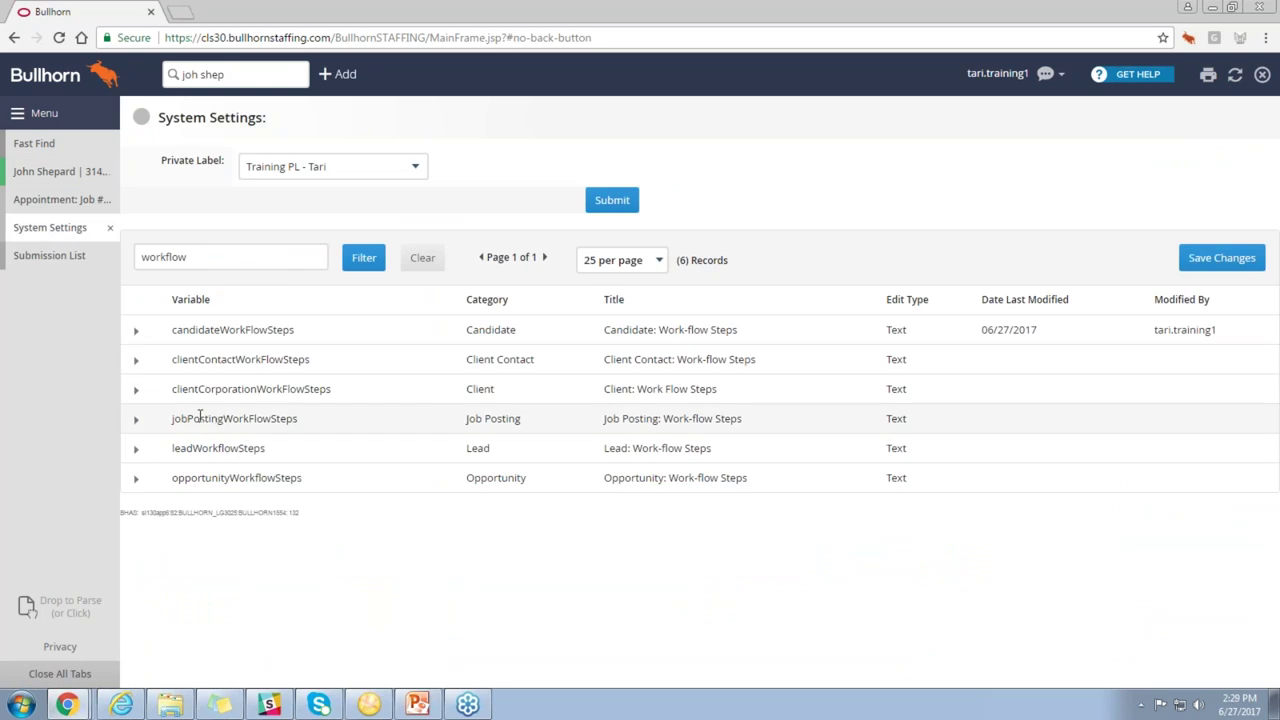
left_click(136, 419)
left_click(378, 508)
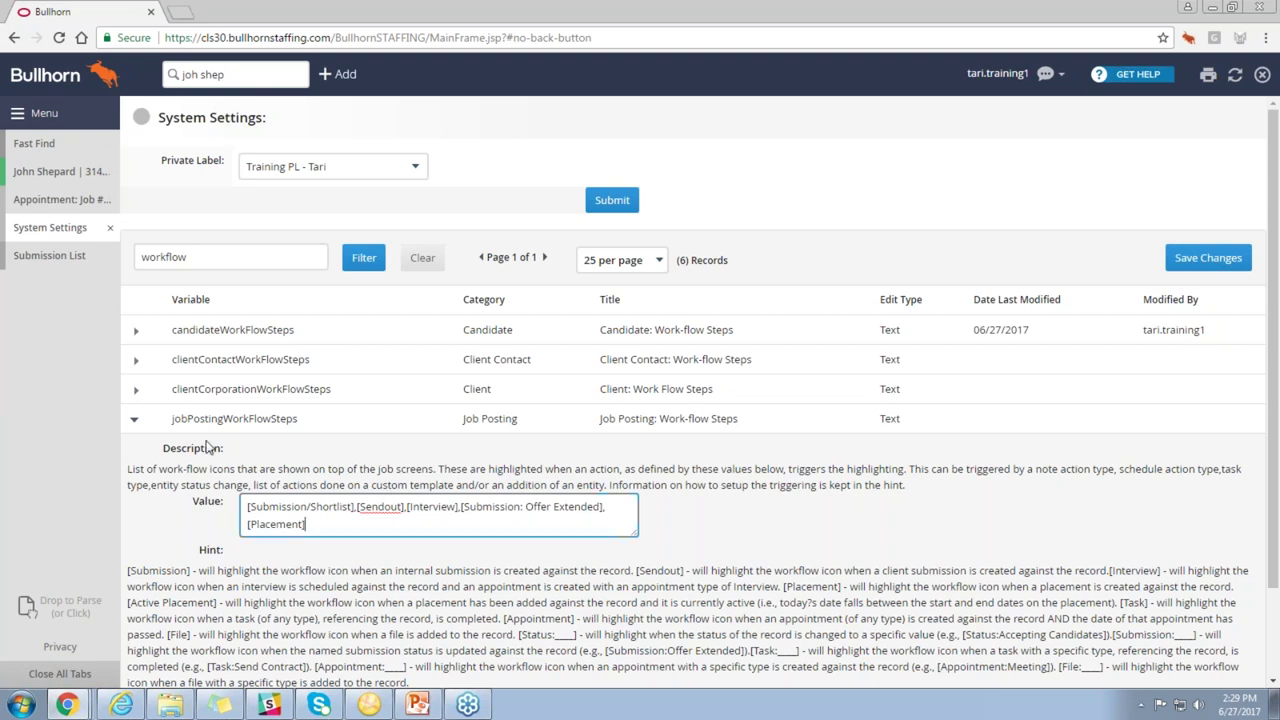
left_click(136, 420)
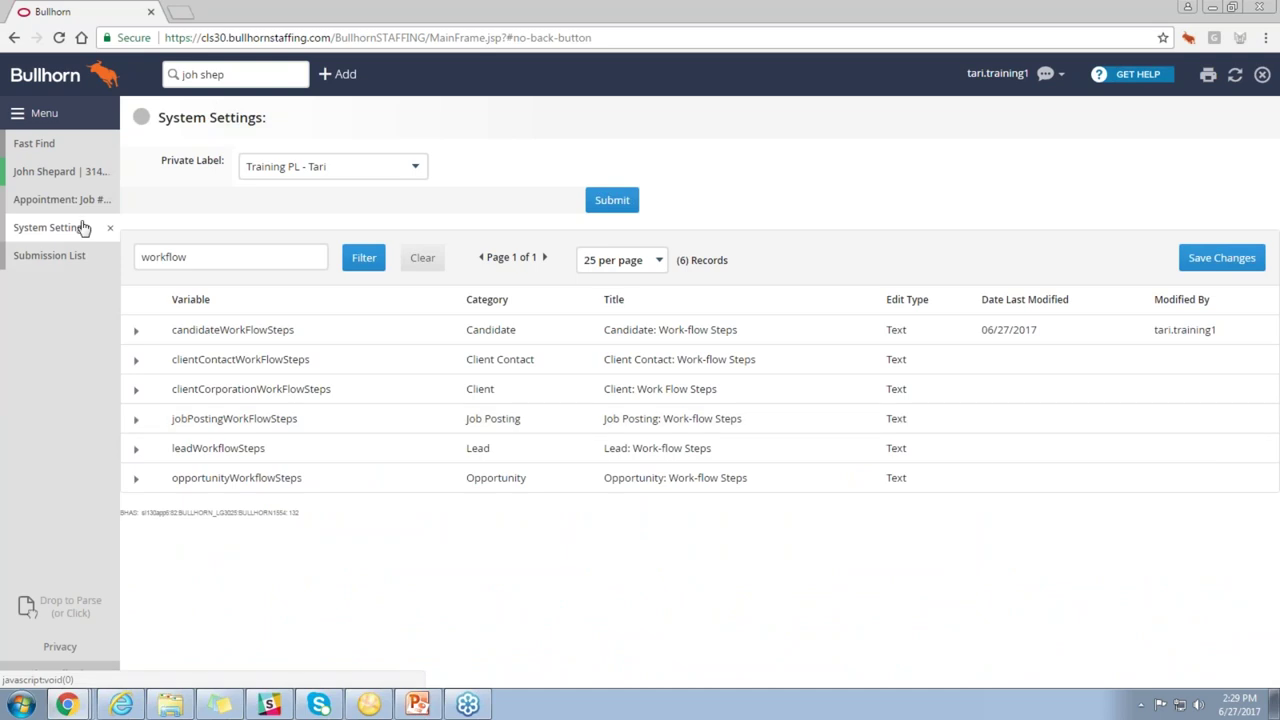
- Glance at the candidate's record and the Submissions list, then return to System Settings
left_click(80, 177)
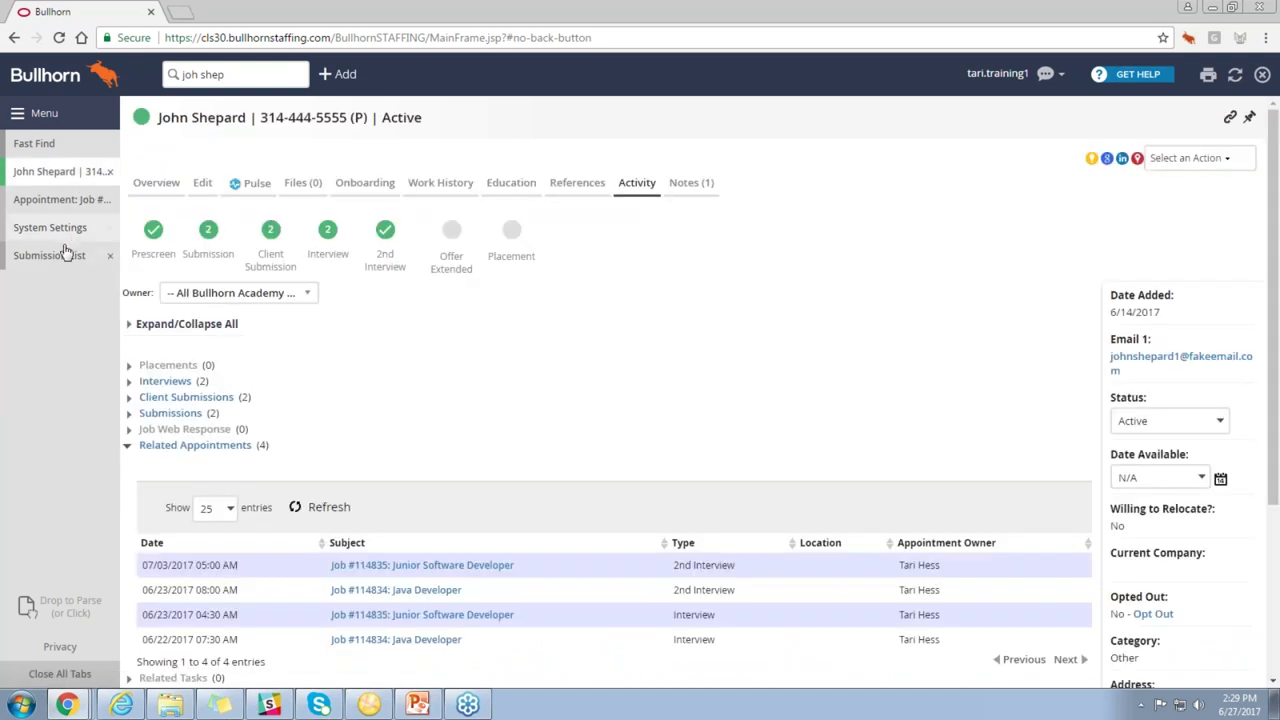
left_click(75, 255)
left_click(55, 228)
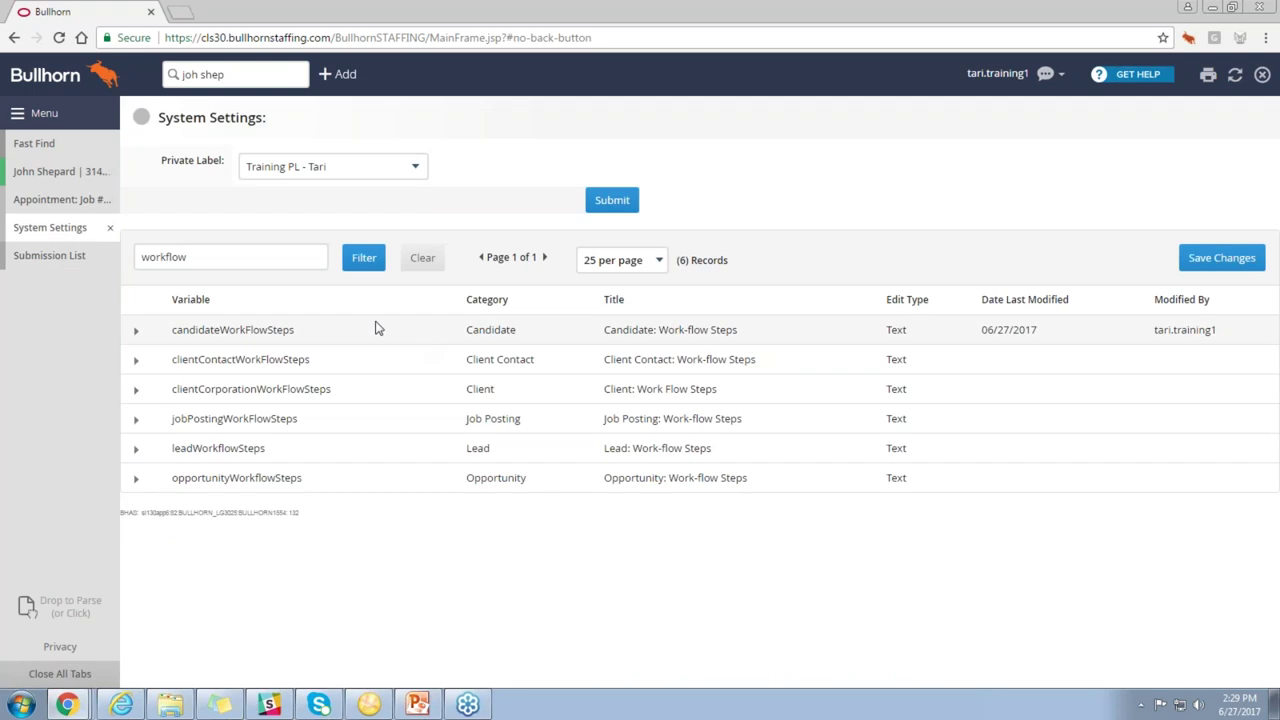
- Copy the [File:____] placeholder from the candidateWorkFlowSteps hint into the setting's value, directly before [Placement]
left_click(136, 330)
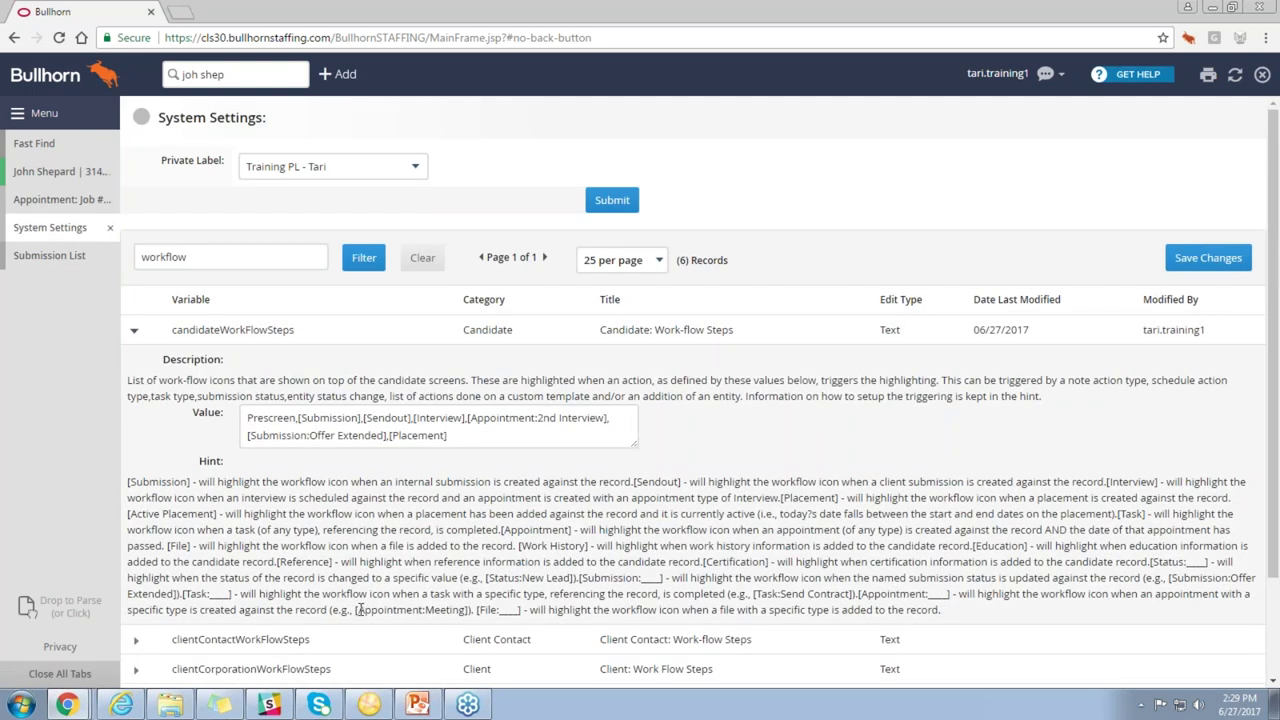
left_click_drag(476, 609, 524, 609)
right_click(495, 608)
left_click(515, 525)
left_click(466, 418)
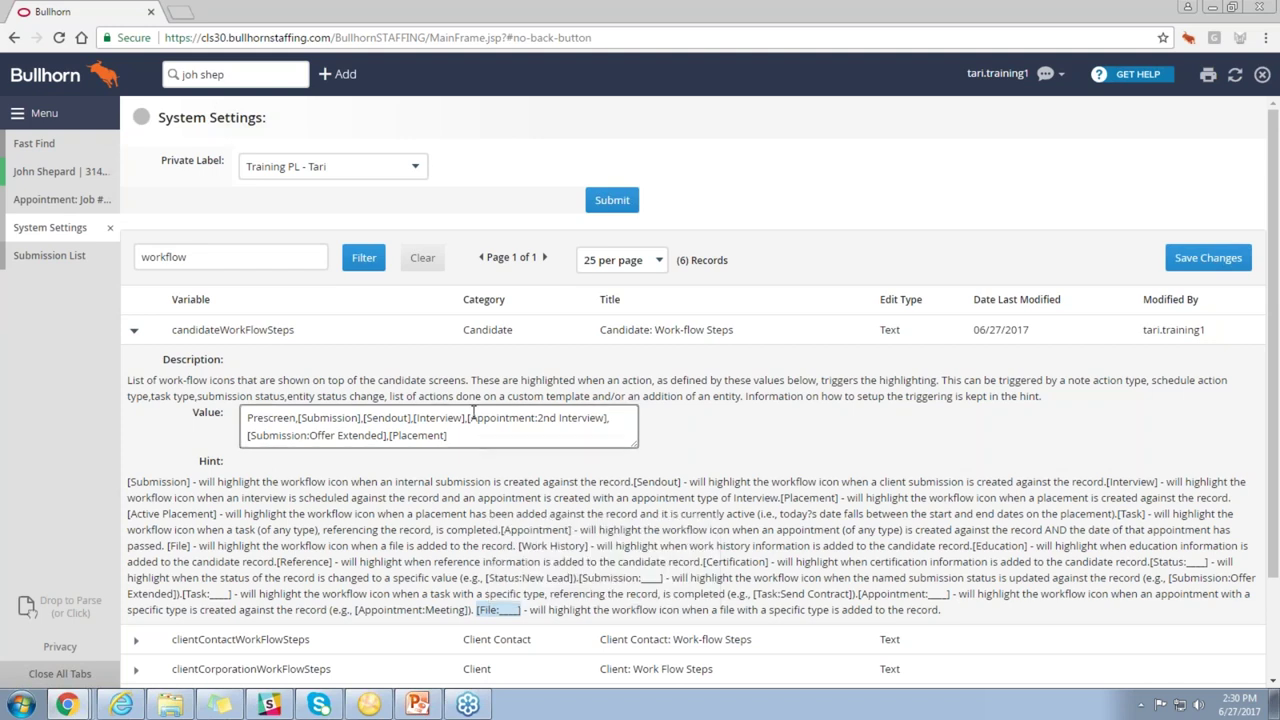
left_click(390, 435)
key("ctrl+v")
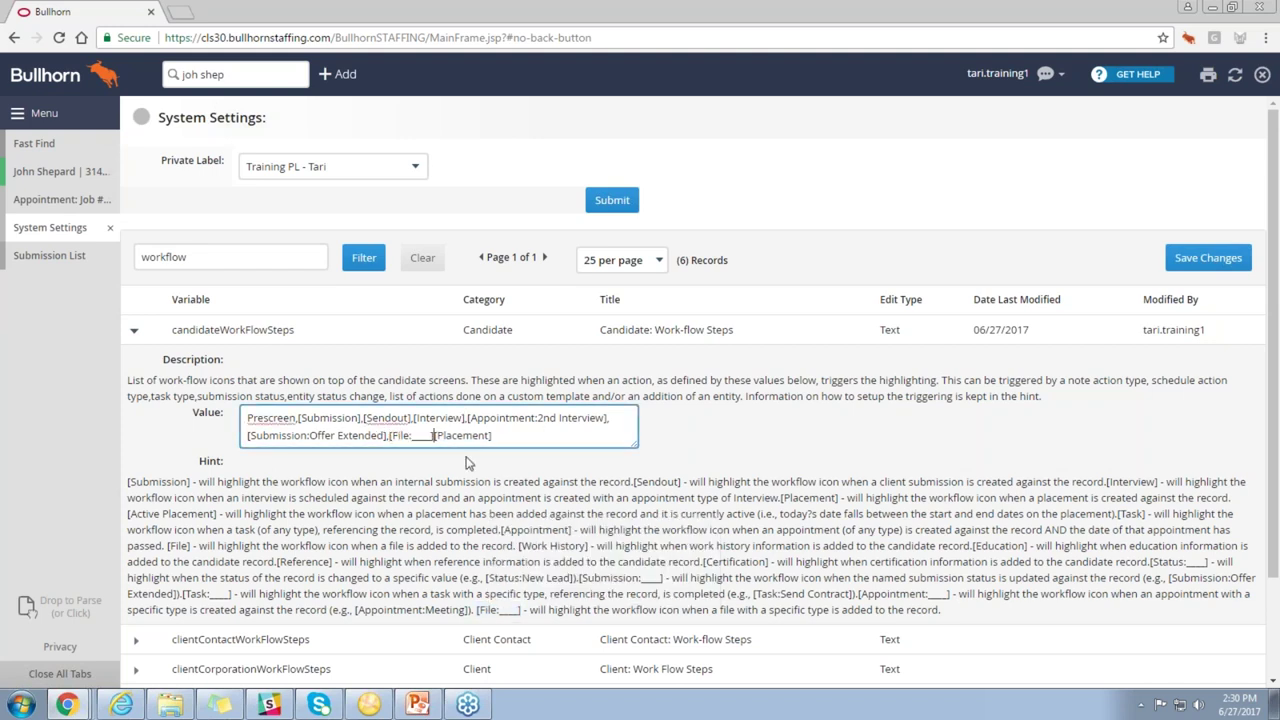
- Complete the file placeholder as [File:Doc Received] and separate it from [Placement] with a comma
left_click(432, 435)
key("BackSpace")
key("BackSpace")
key("BackSpace")
key("BackSpace")
type("Doc Received],")
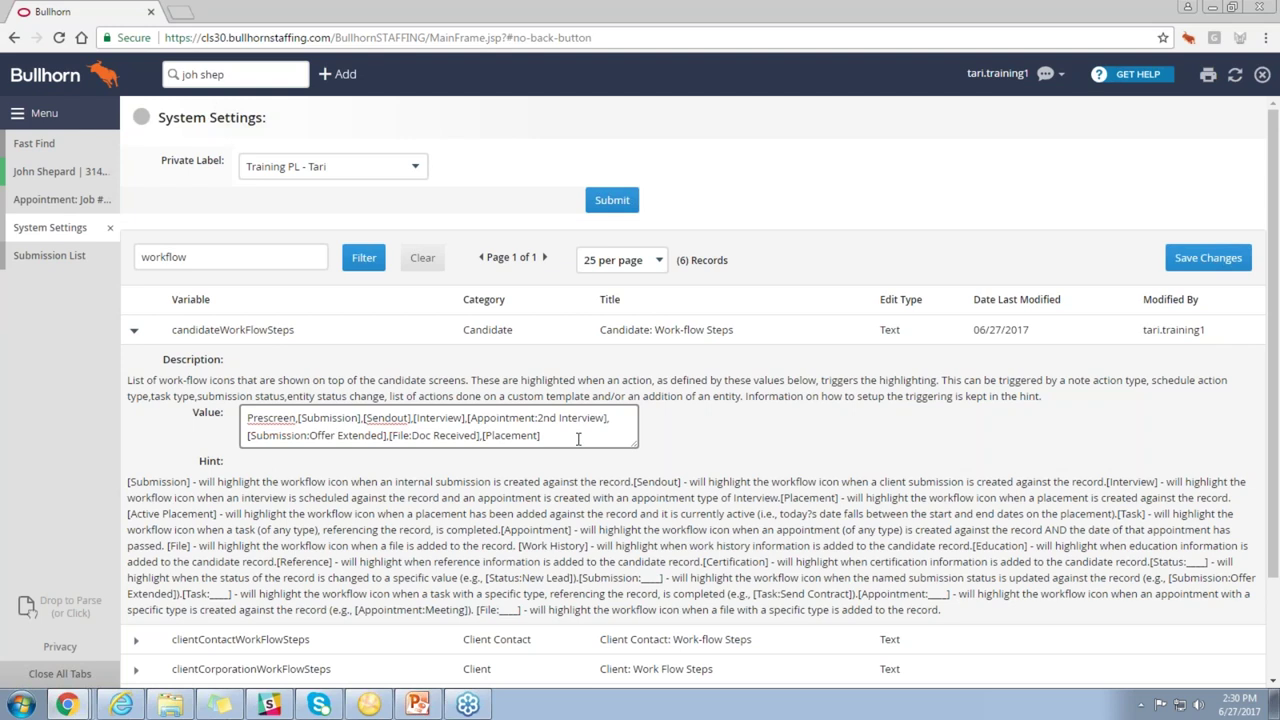
- Replace the file type Doc Received in the candidate workflow value with Signed Contract
left_click_drag(478, 436, 416, 443)
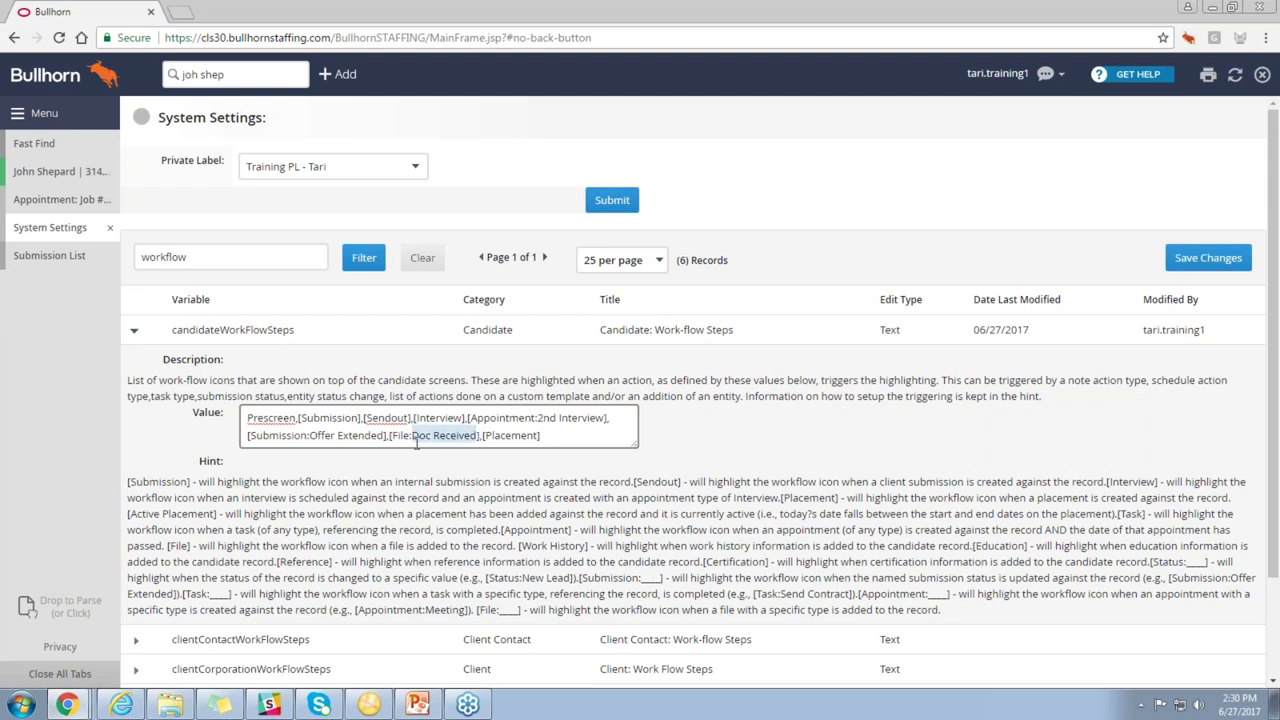
type("Signed")
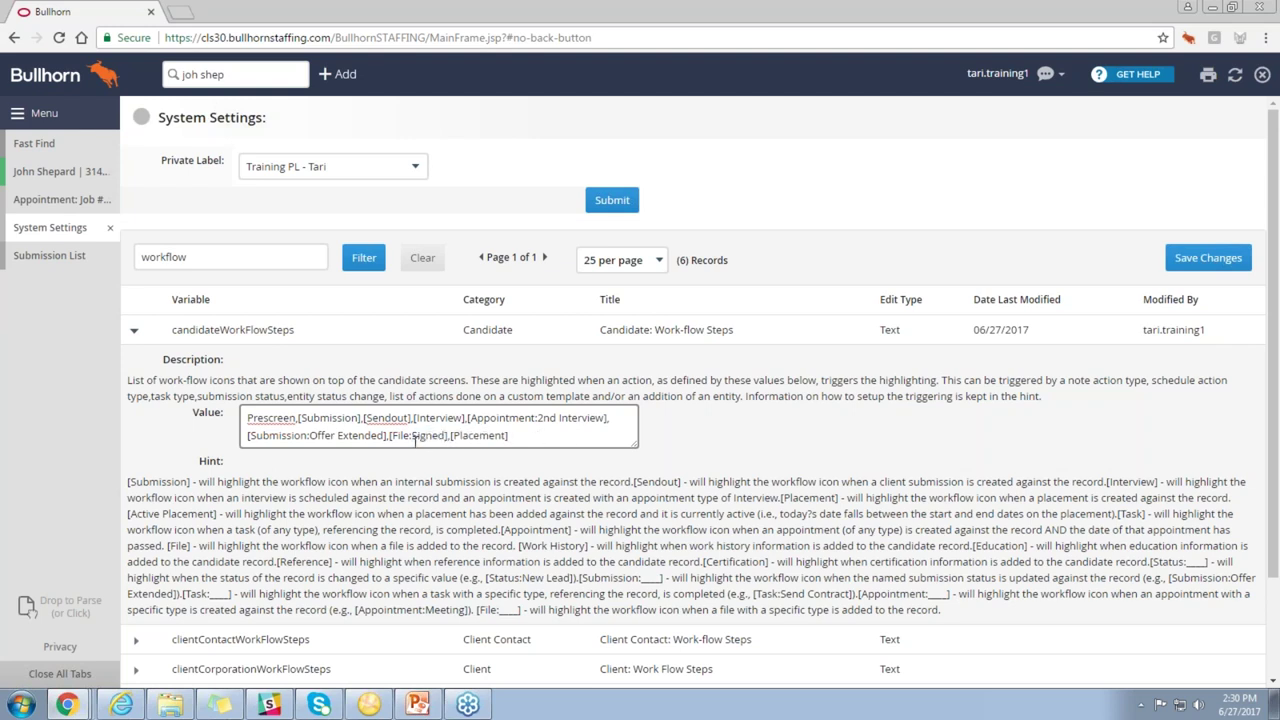
type(" Contract")
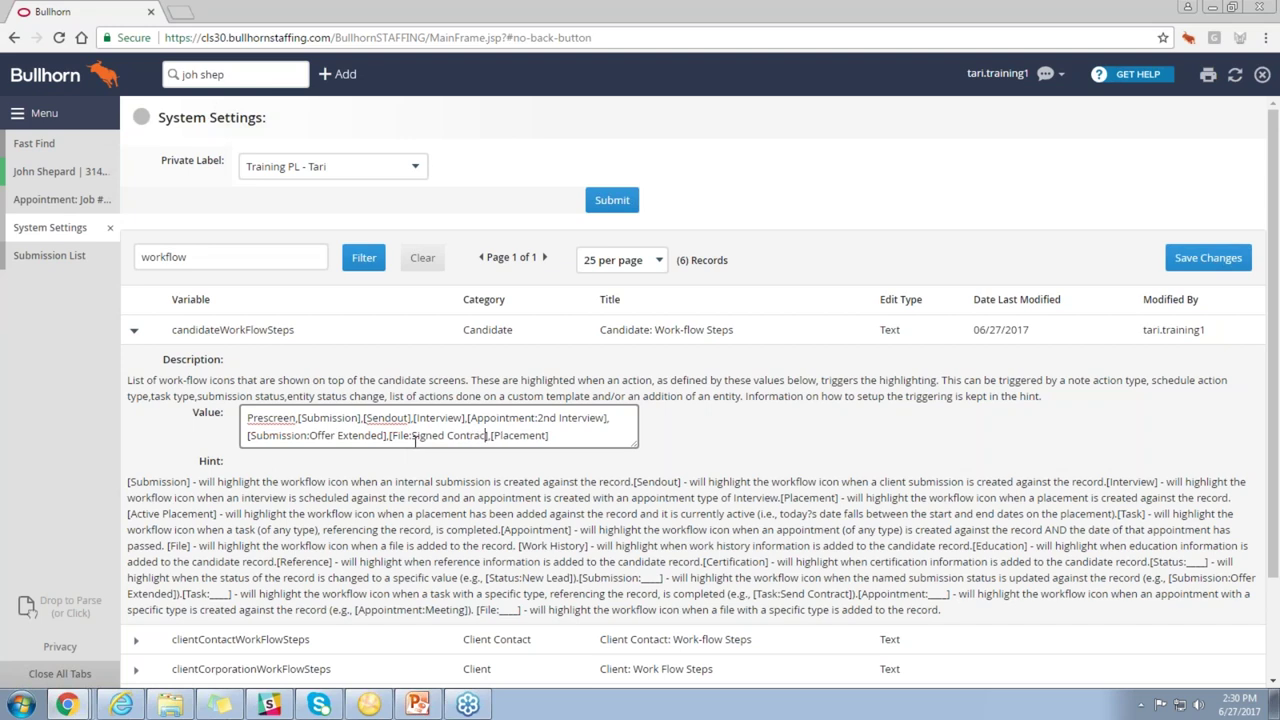